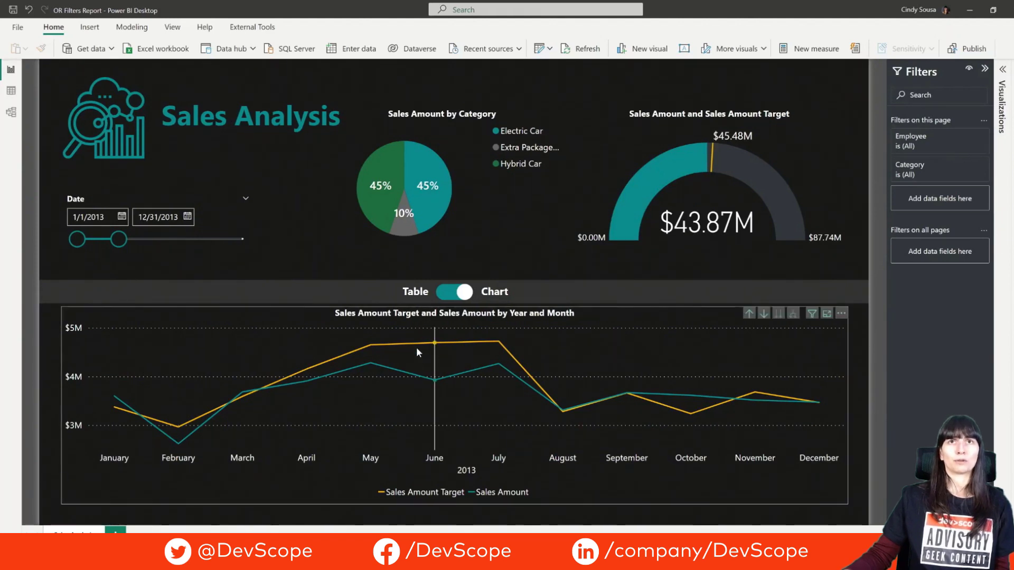
Switch to the data model view and open the Power Query Editor to transform the report's data
{"action": "mouse_move", "coordinate": [486, 341]}
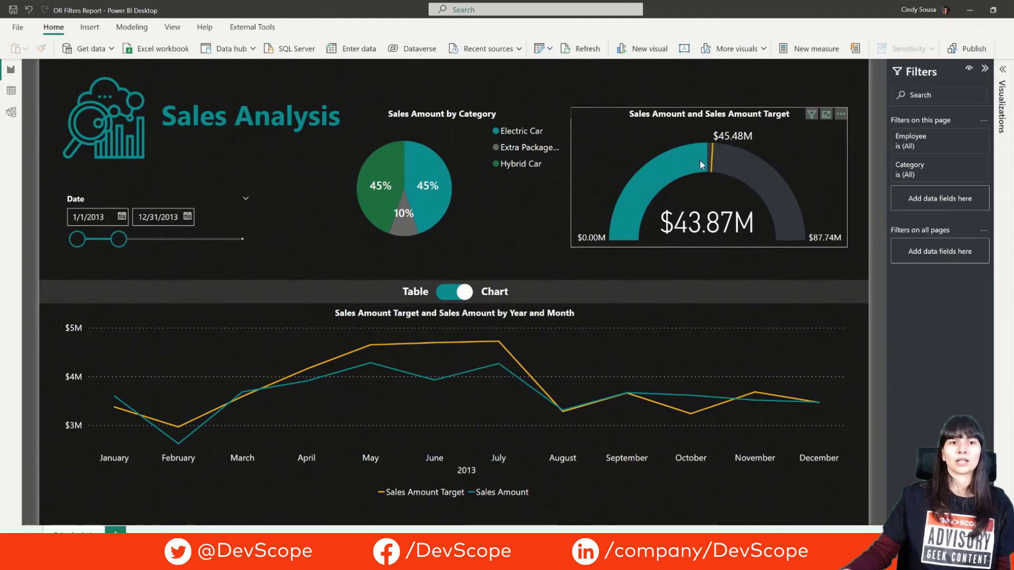
{"action": "mouse_move", "coordinate": [699, 160]}
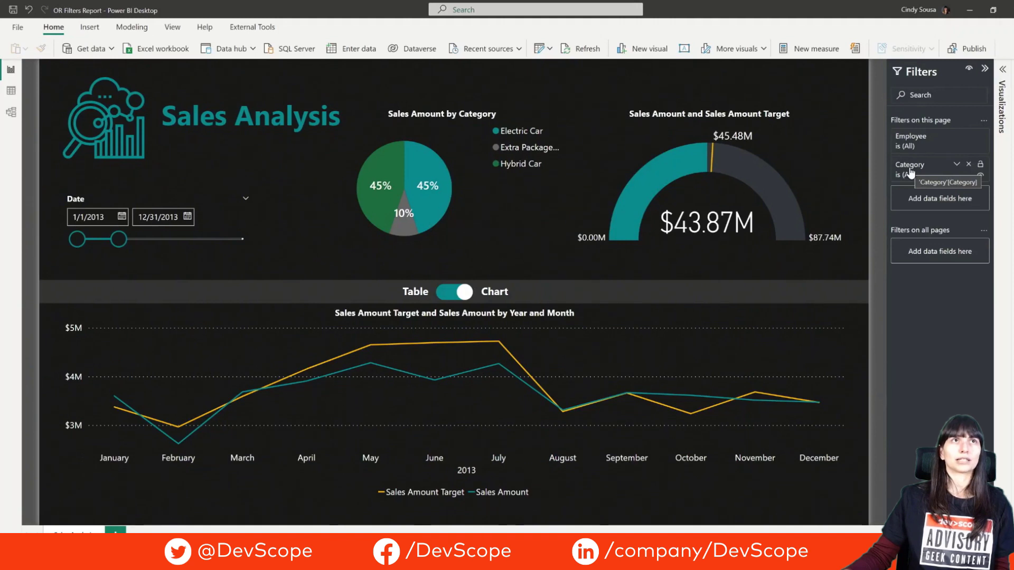
{"action": "left_click", "coordinate": [12, 112]}
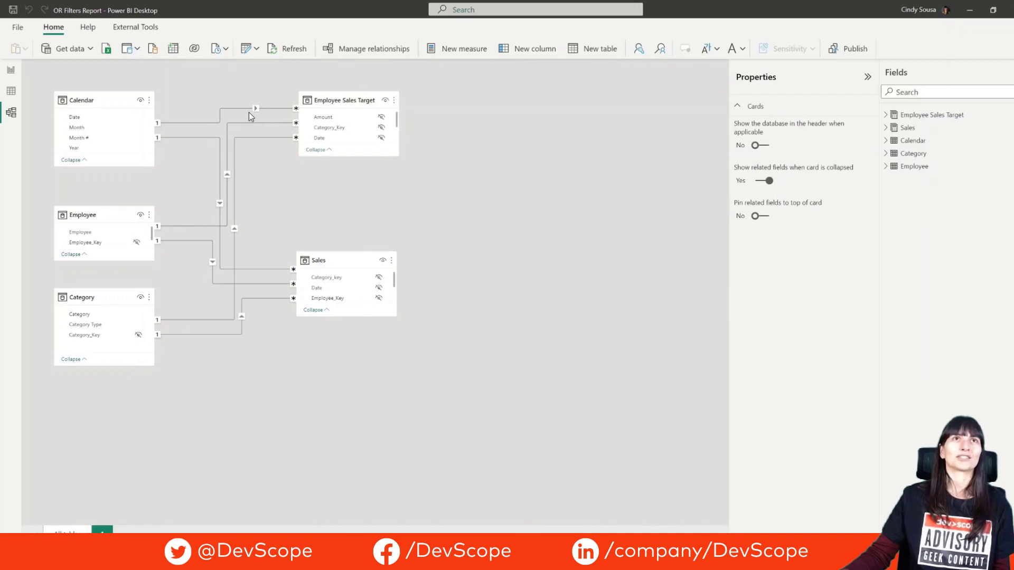
{"action": "left_click", "coordinate": [256, 52]}
{"action": "left_click", "coordinate": [257, 68]}
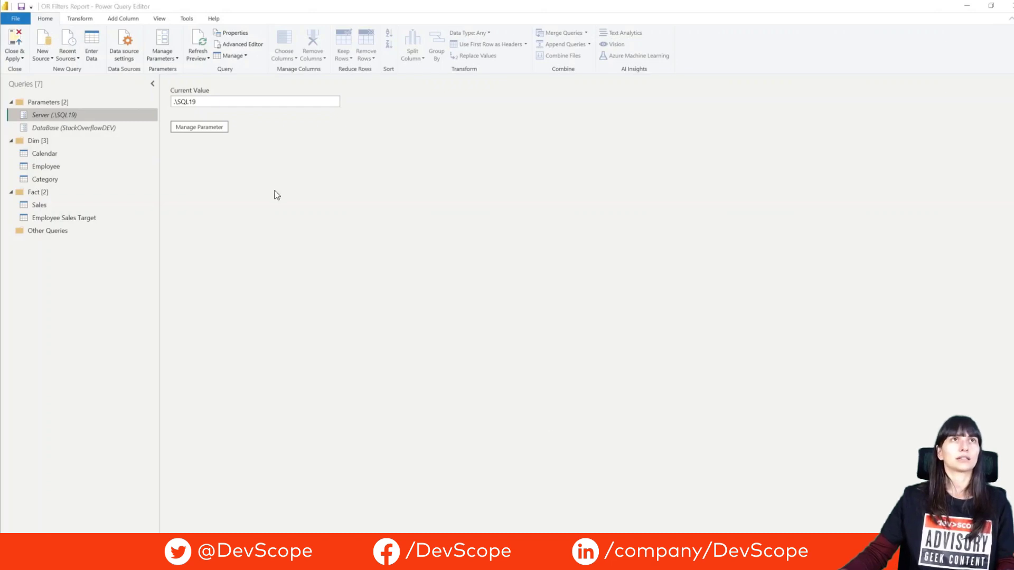
Create a manually entered table with one column named Filter and the rows AND Filter and OR Filter
{"action": "left_click", "coordinate": [96, 38]}
{"action": "left_click", "coordinate": [94, 40]}
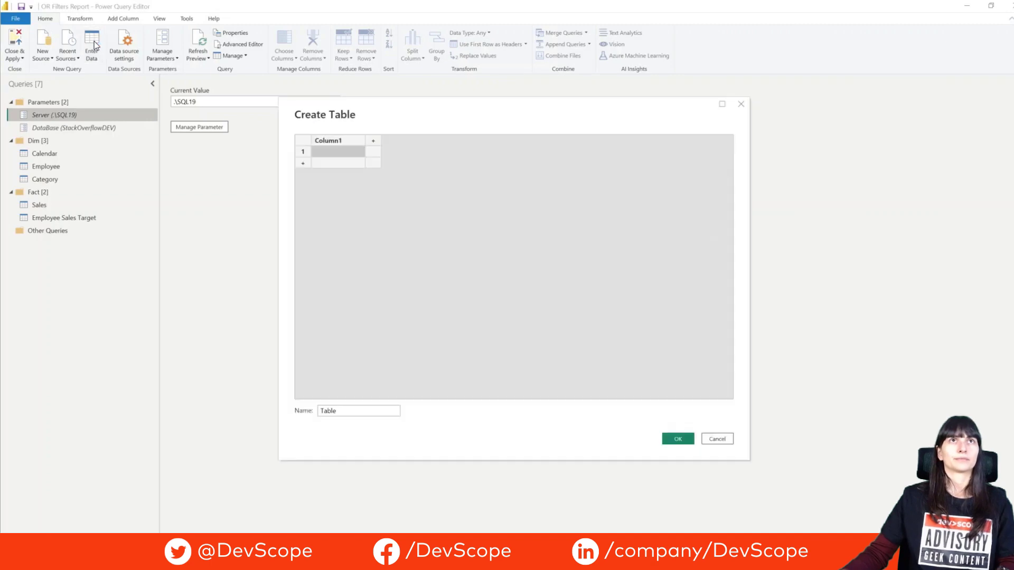
{"action": "left_click", "coordinate": [342, 141]}
{"action": "type", "text": "Filter AND Filter OR Filter"}
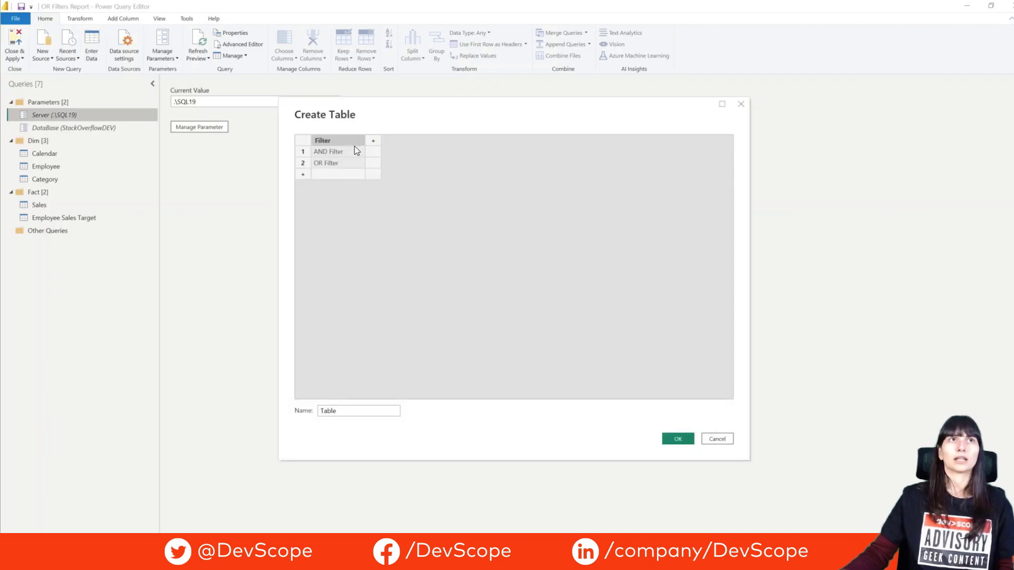
{"action": "left_click", "coordinate": [678, 439]}
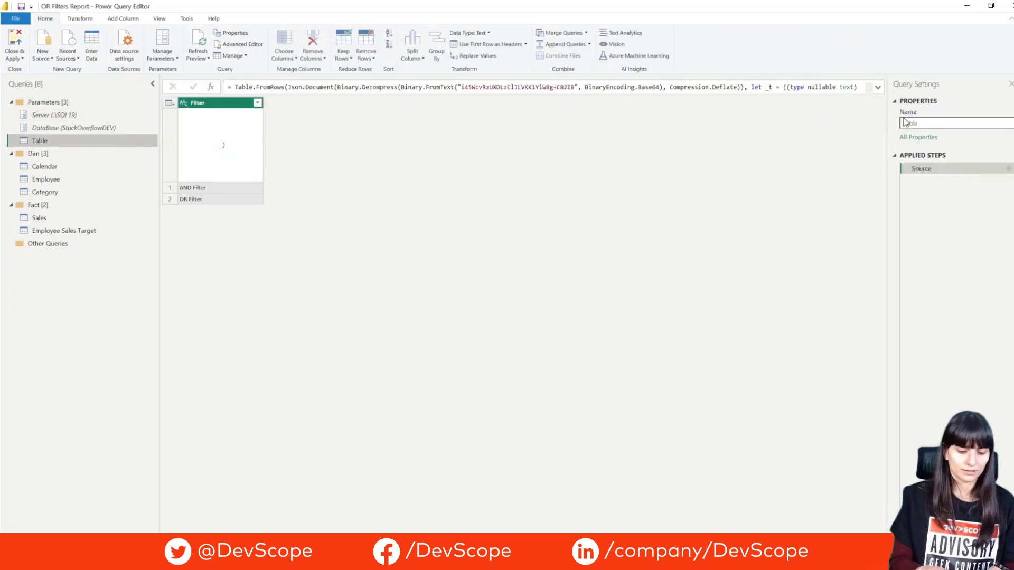
Rename the new filter table as Filter Choice and move it to the Other Queries group
{"action": "double_click", "coordinate": [910, 122]}
{"action": "type", "text": "F"}
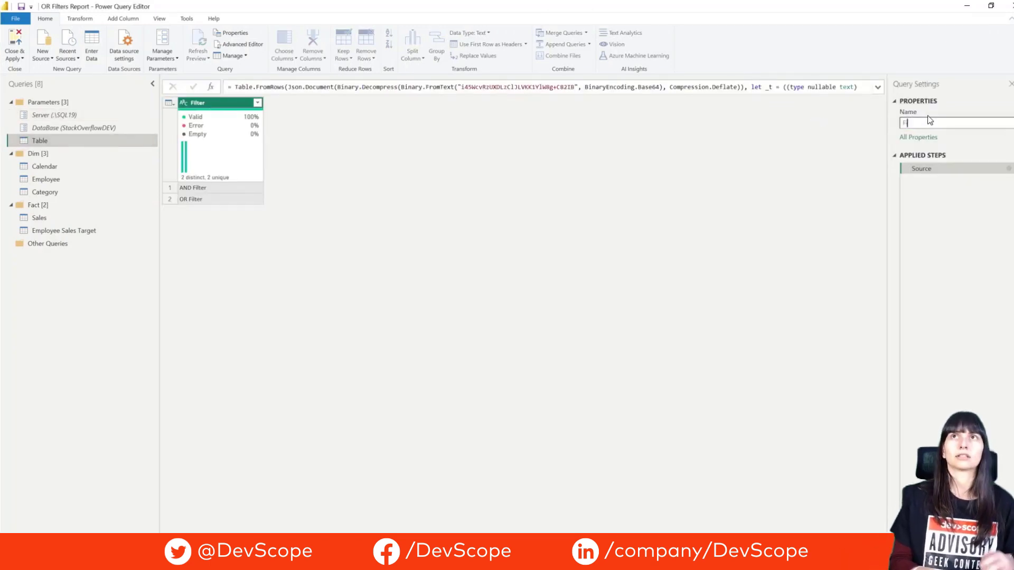
{"action": "type", "text": "ilter Choice"}
{"action": "key", "text": "Return"}
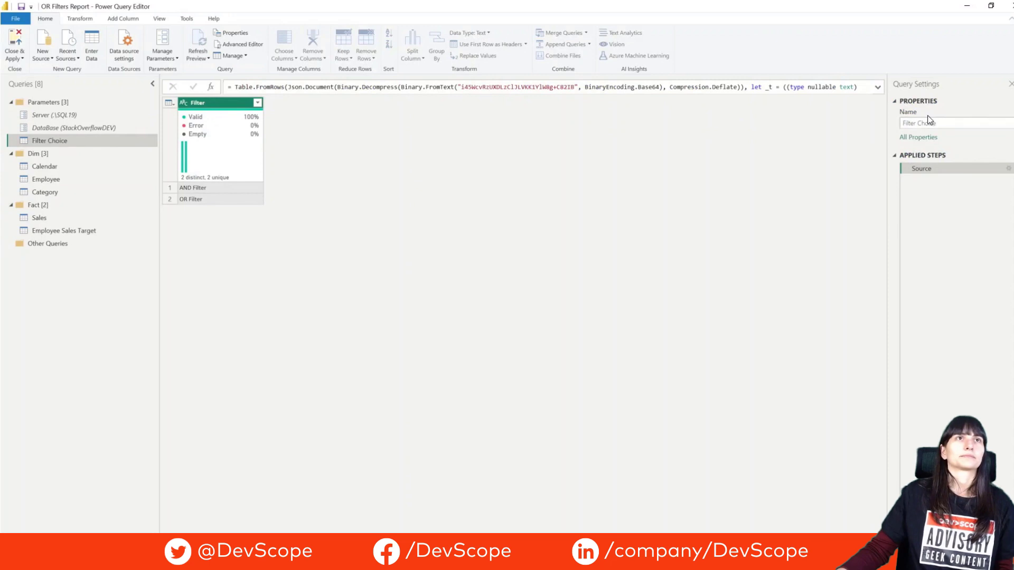
{"action": "left_click_drag", "start_coordinate": [73, 140], "coordinate": [71, 252]}
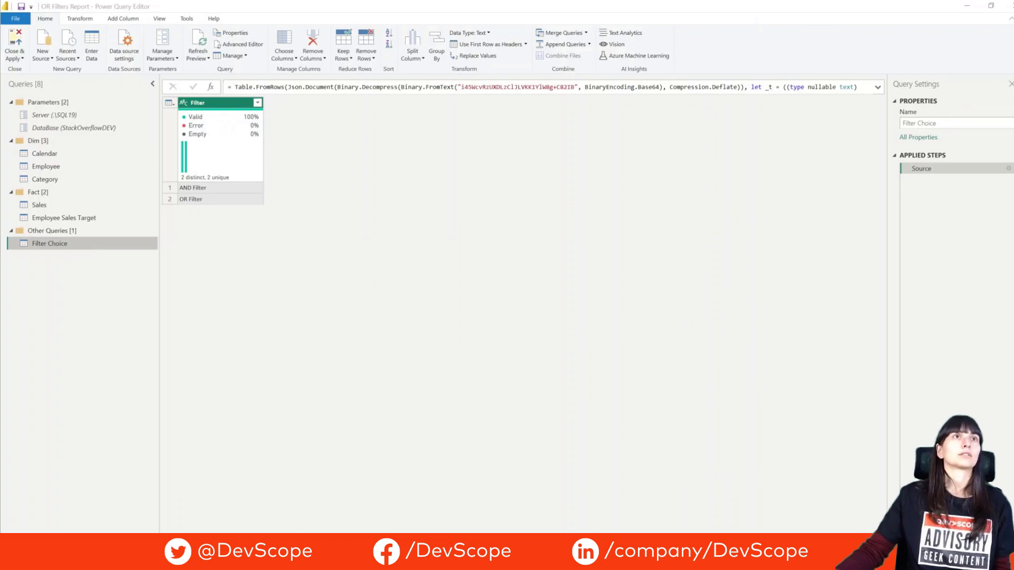
Duplicate the Employee and Category queries in the Dim group
{"action": "left_click", "coordinate": [50, 167]}
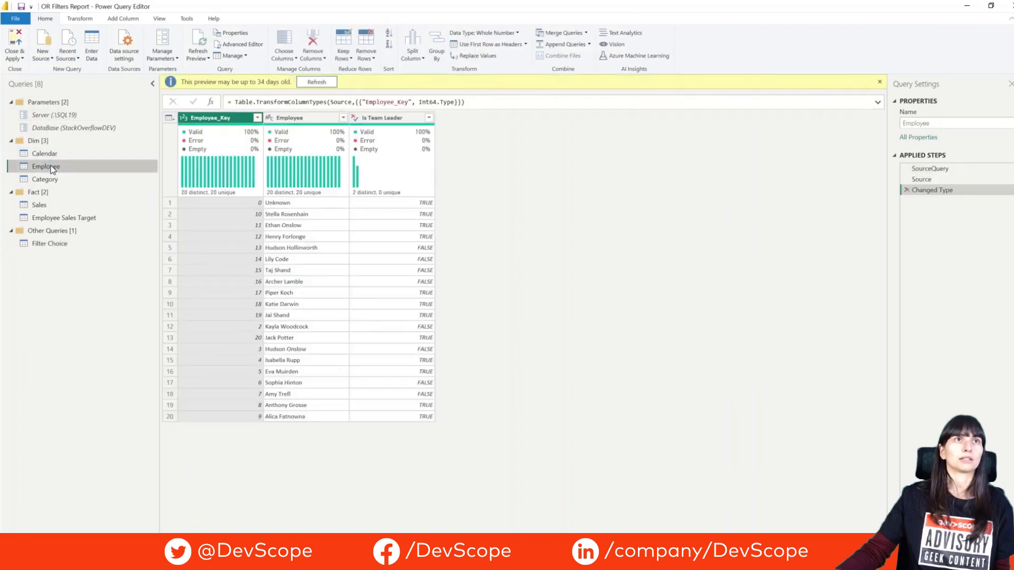
{"action": "right_click", "coordinate": [51, 170]}
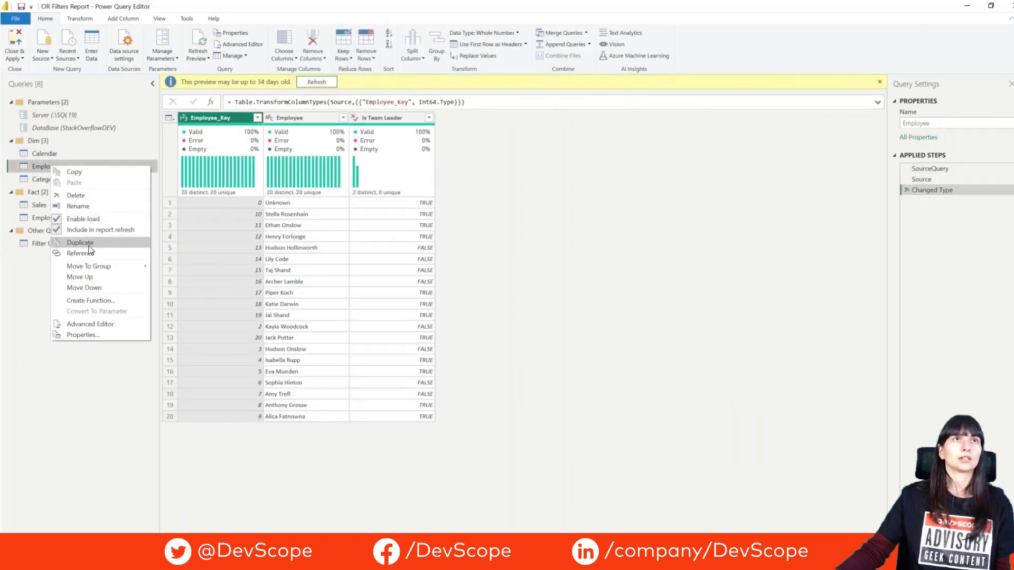
{"action": "left_click", "coordinate": [89, 244]}
{"action": "left_click", "coordinate": [49, 180]}
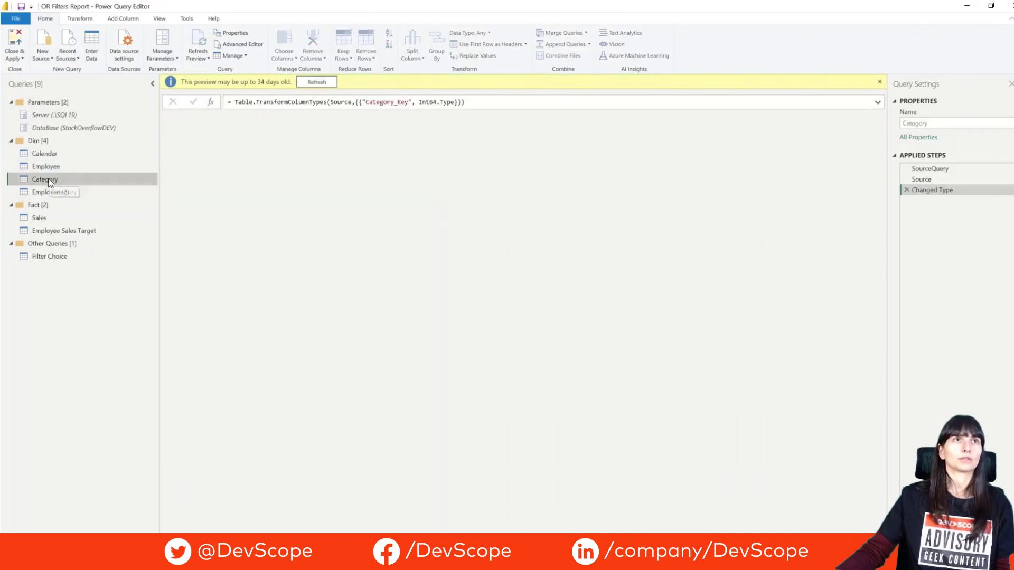
{"action": "right_click", "coordinate": [49, 181]}
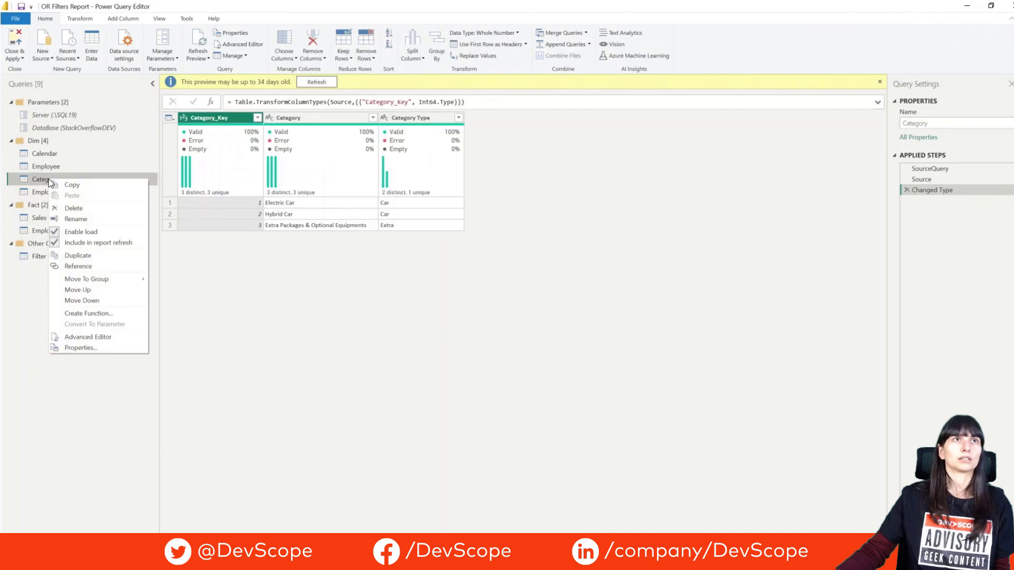
{"action": "left_click", "coordinate": [79, 257]}
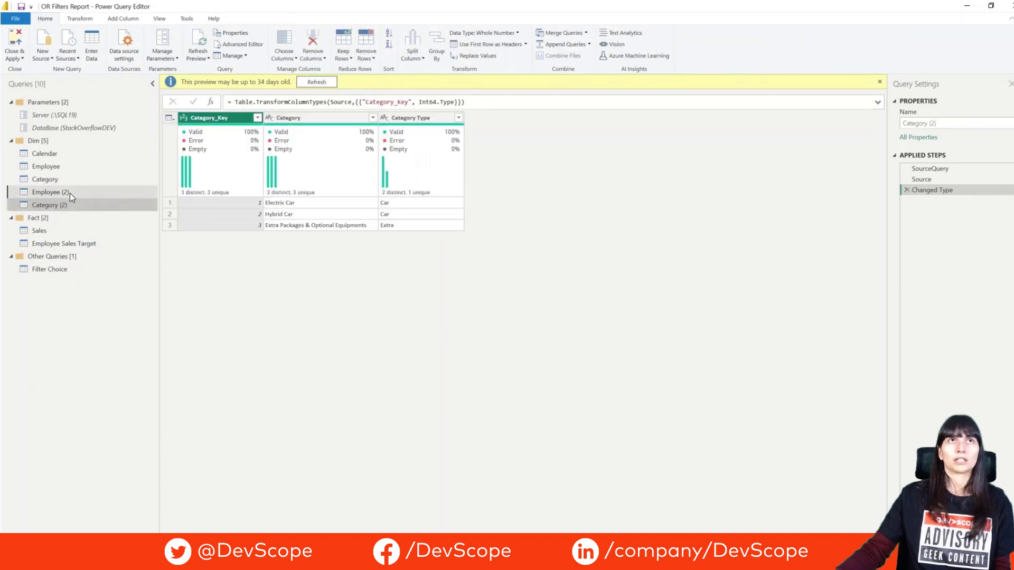
Remove the Is Team Leader line from the SQL source query of the duplicated Employee query
{"action": "left_click", "coordinate": [69, 192]}
{"action": "left_click", "coordinate": [240, 44]}
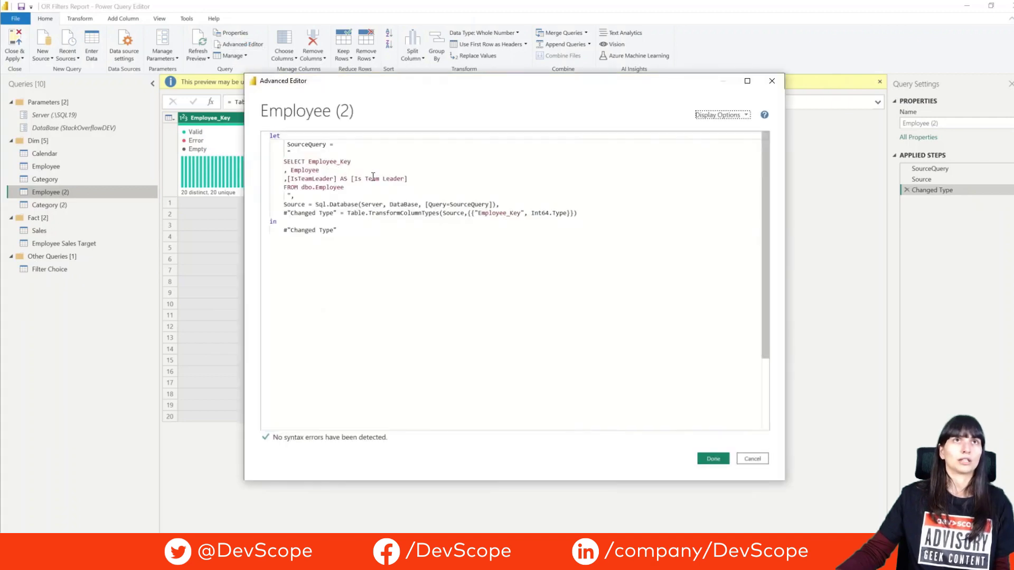
{"action": "left_click_drag", "start_coordinate": [411, 179], "coordinate": [247, 167]}
{"action": "key", "text": "BackSpace"}
{"action": "key", "text": "BackSpace"}
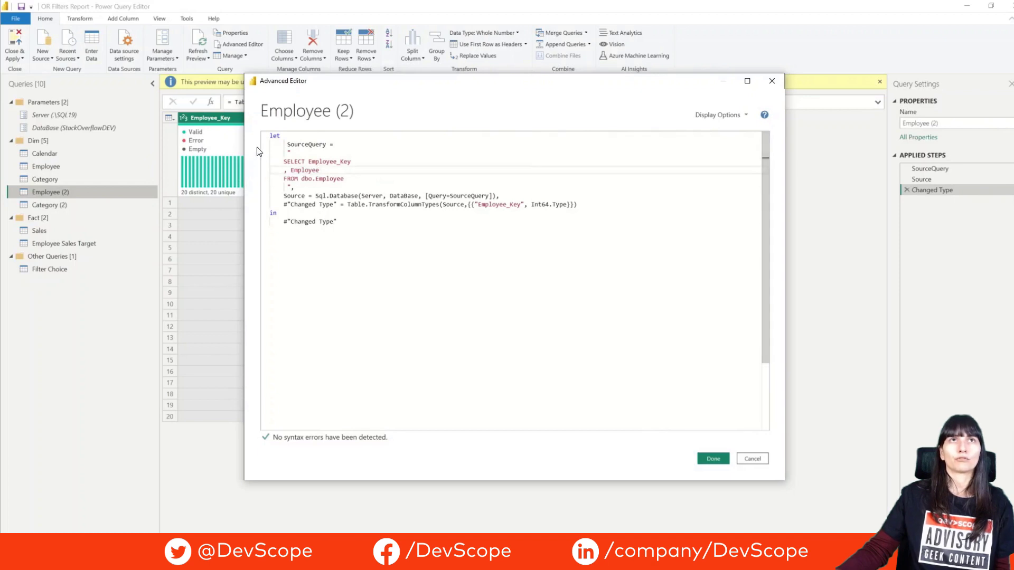
{"action": "double_click", "coordinate": [349, 161]}
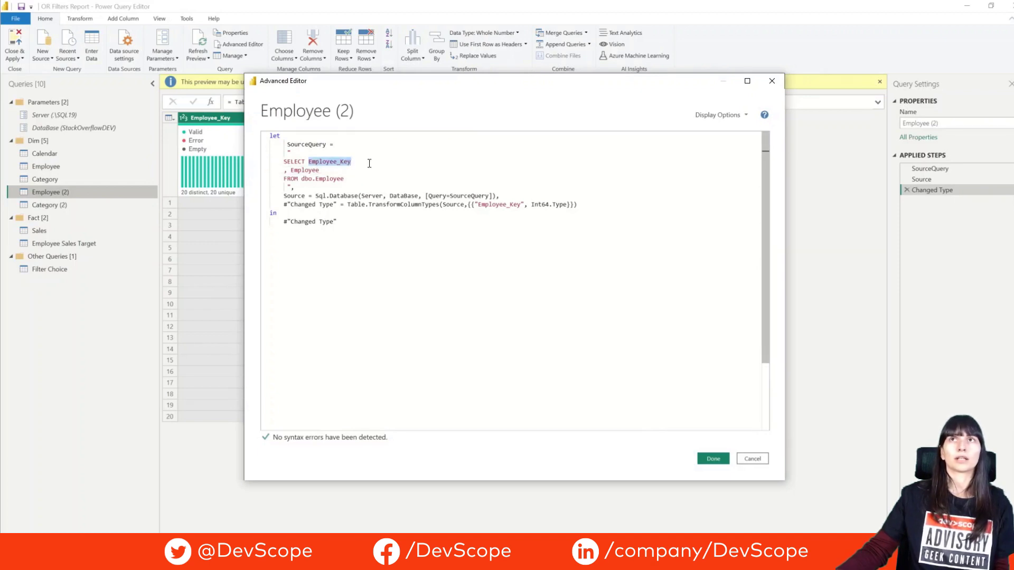
{"action": "left_click", "coordinate": [720, 462]}
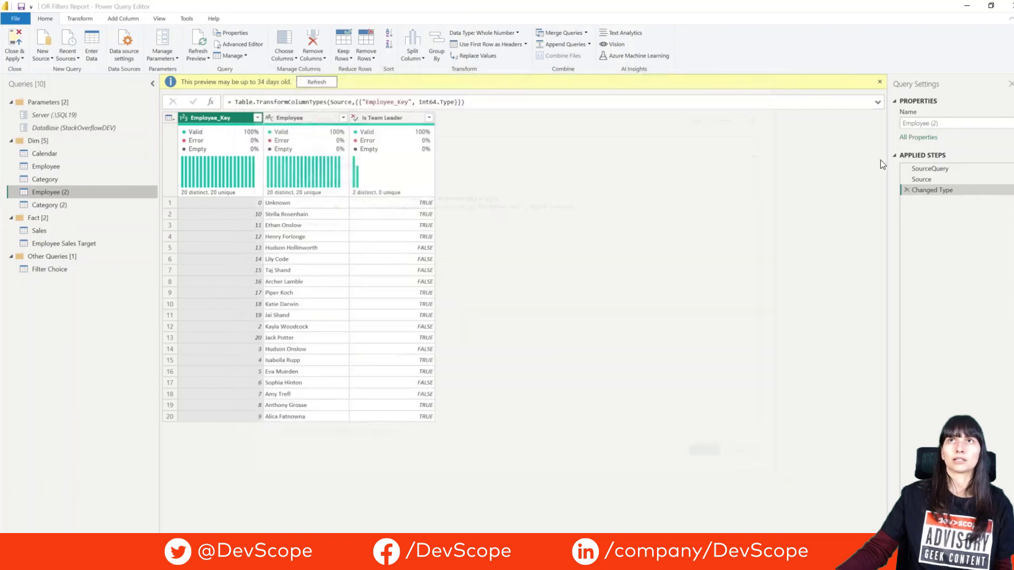
Rename the duplicated Employee query as Employee Name
{"action": "left_click", "coordinate": [931, 123]}
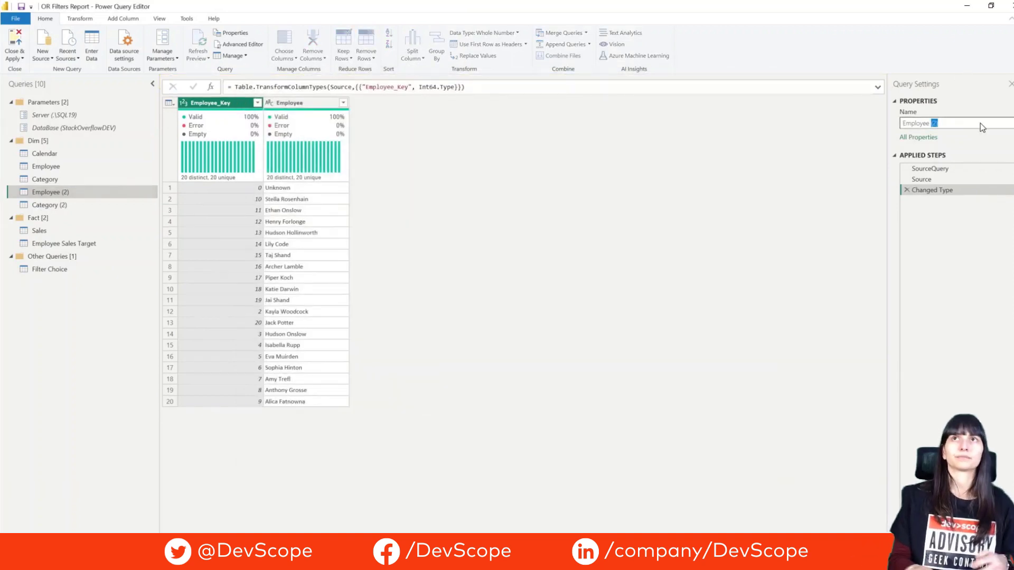
{"action": "key", "text": "Delete"}
{"action": "key", "text": "Delete"}
{"action": "key", "text": "Delete"}
{"action": "type", "text": "Name"}
{"action": "key", "text": "Return"}
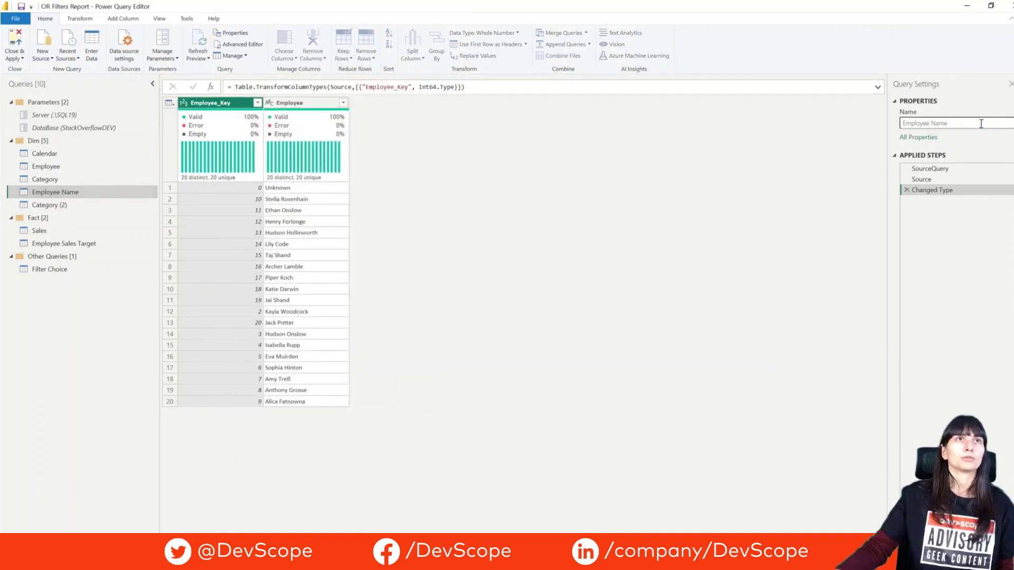
Remove the Category Type line from the SQL source query of the duplicated Category query
{"action": "left_click", "coordinate": [97, 206]}
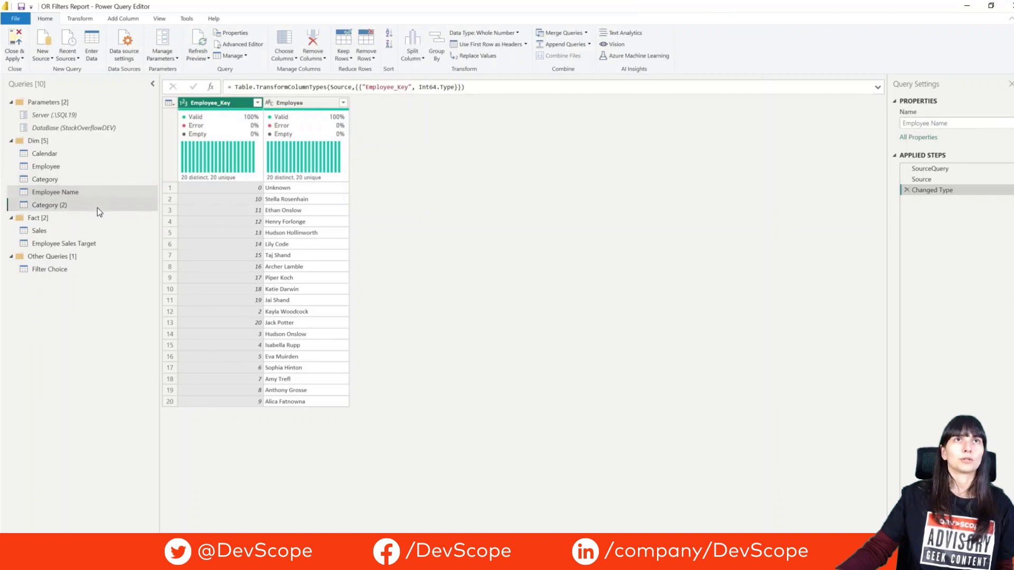
{"action": "left_click", "coordinate": [246, 46]}
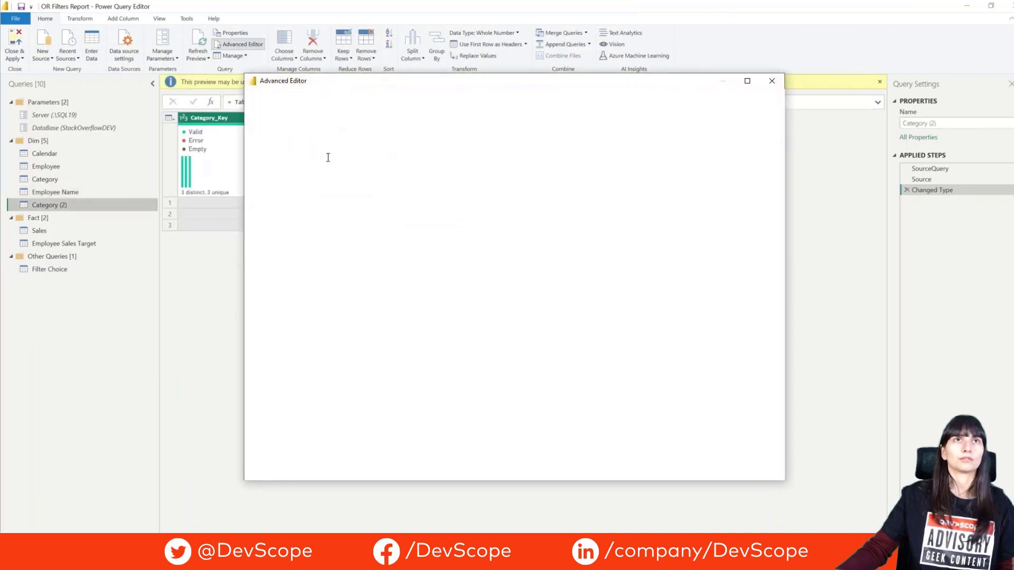
{"action": "left_click_drag", "start_coordinate": [423, 179], "coordinate": [258, 180]}
{"action": "key", "text": "Delete"}
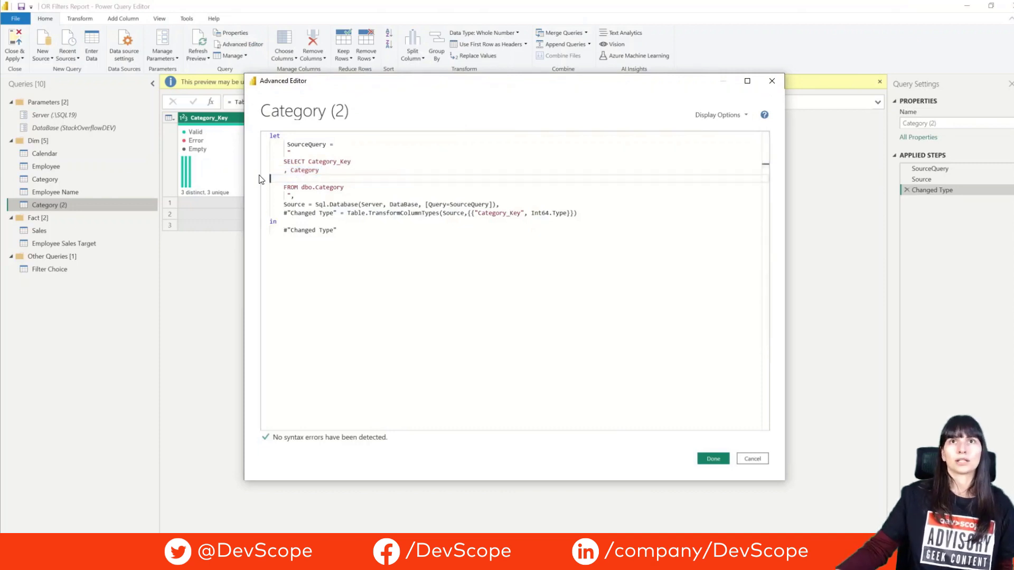
{"action": "key", "text": "BackSpace"}
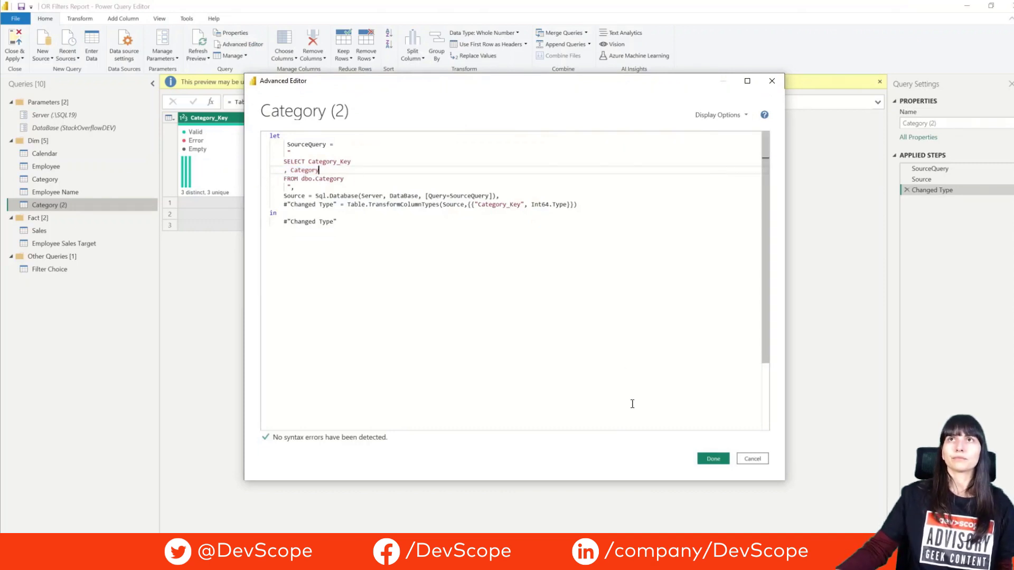
{"action": "left_click", "coordinate": [713, 459]}
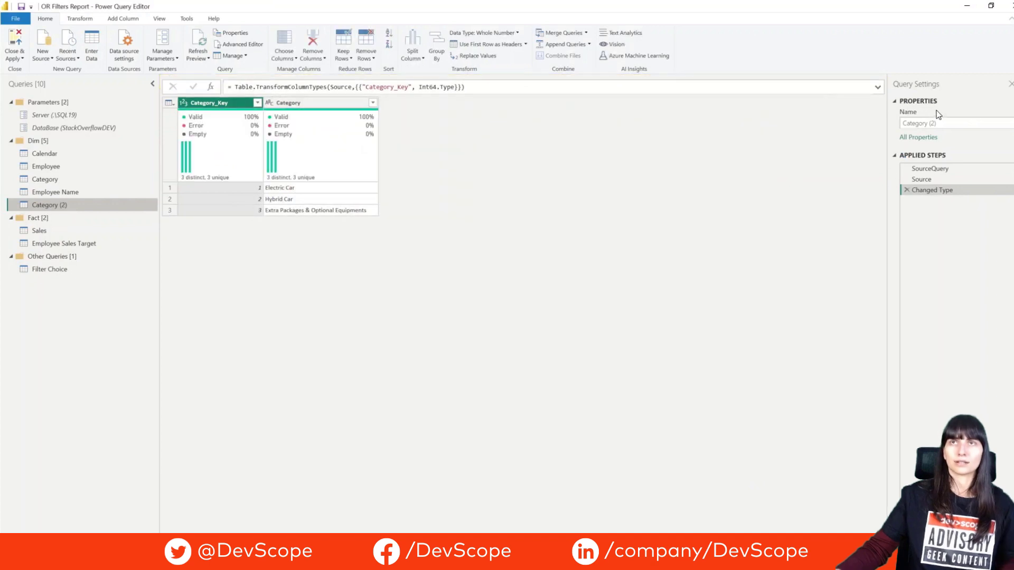
Rename the duplicated Category query as Category Description
{"action": "left_click", "coordinate": [928, 123]}
{"action": "left_click_drag", "start_coordinate": [931, 123], "coordinate": [955, 129]}
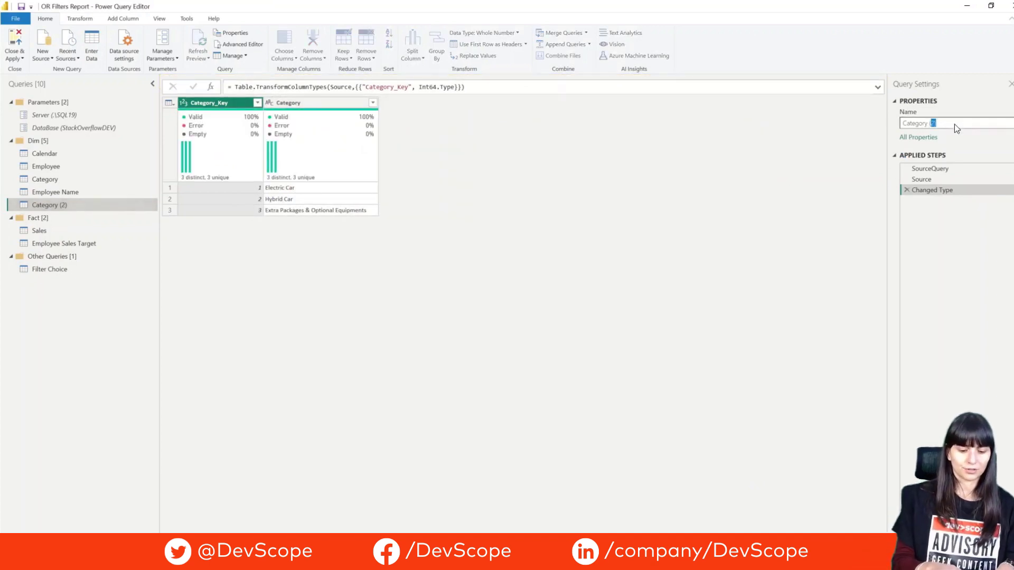
{"action": "type", "text": "Desc"}
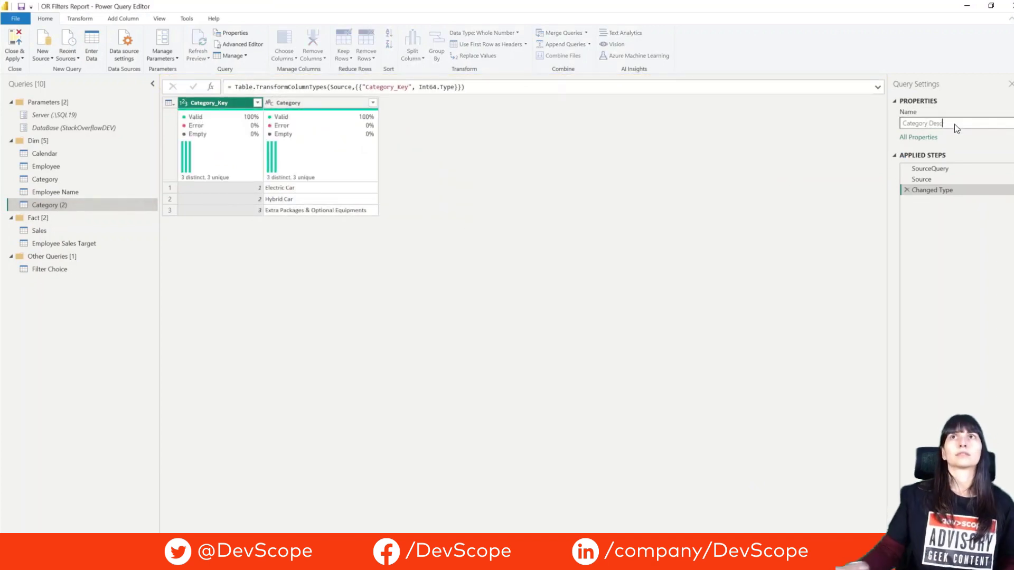
{"action": "type", "text": "ription"}
{"action": "key", "text": "Return"}
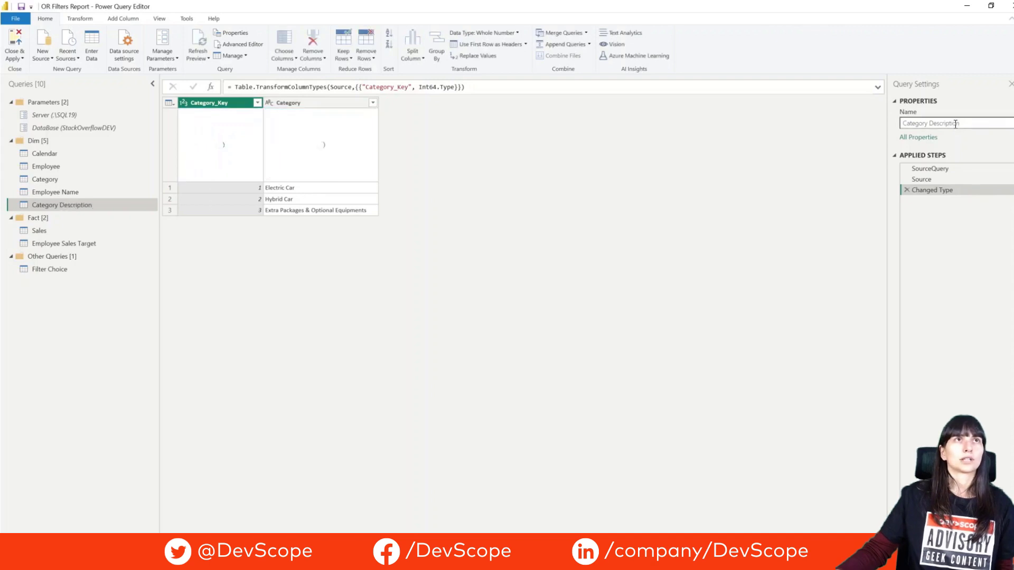
Apply the query changes to the model and place the Employee Name table below Category Description in the diagram
{"action": "left_click", "coordinate": [15, 41]}
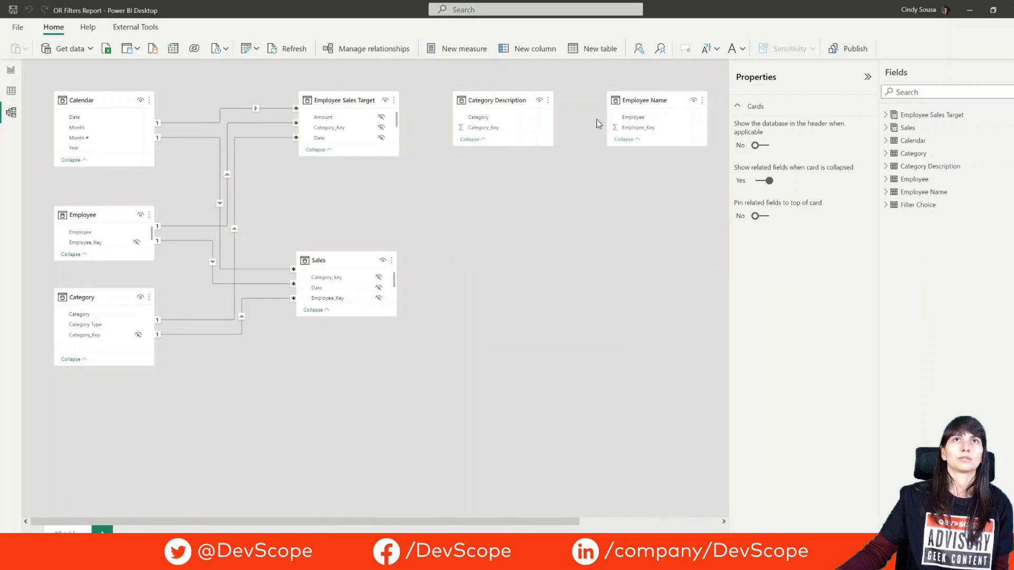
{"action": "left_click_drag", "start_coordinate": [663, 94], "coordinate": [510, 172]}
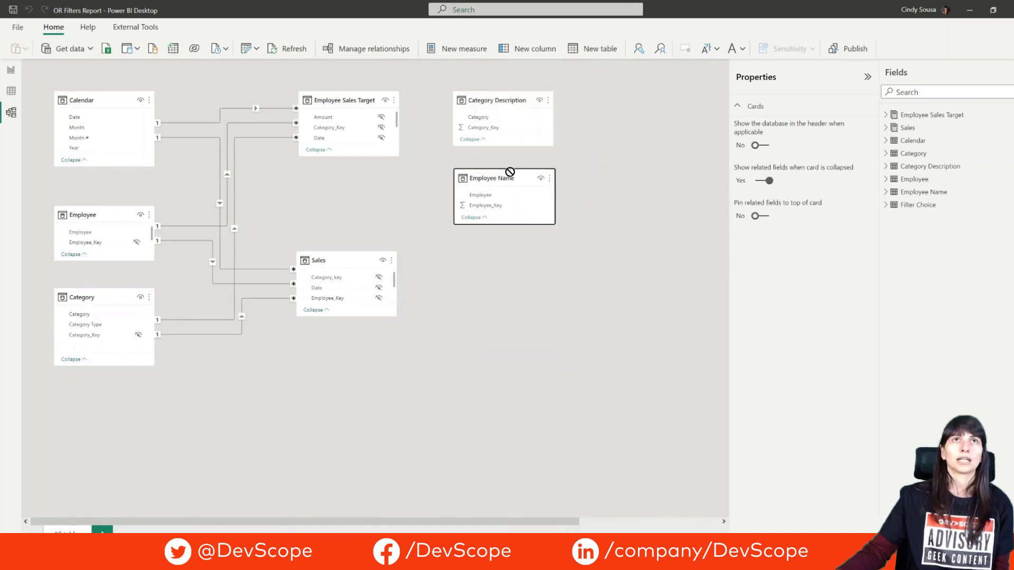
Create an inactive one-to-many relationship from Category Description to Sales on the category key, with single cross-filter direction
{"action": "left_click", "coordinate": [370, 50]}
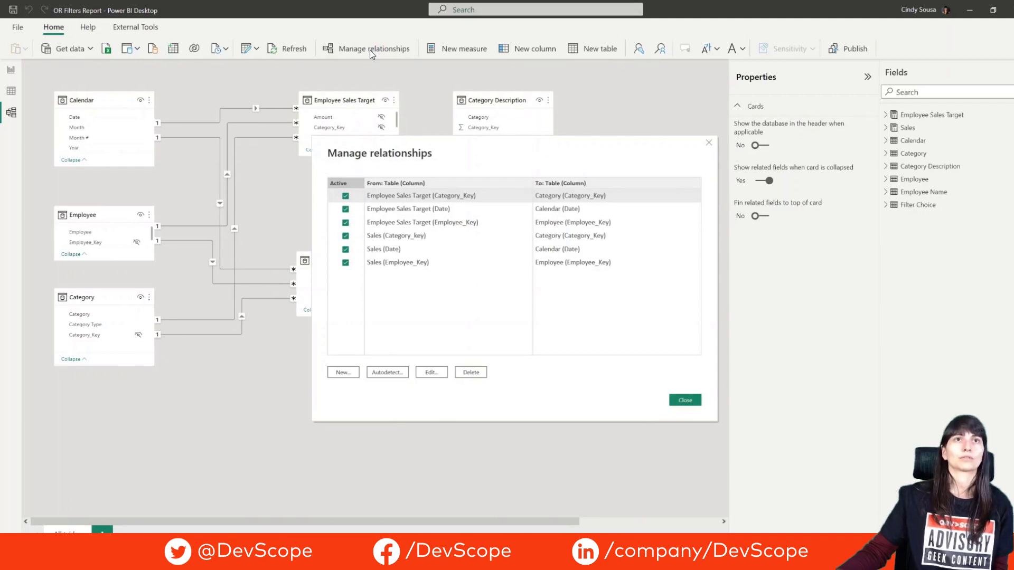
{"action": "left_click", "coordinate": [351, 373]}
{"action": "left_click", "coordinate": [408, 182]}
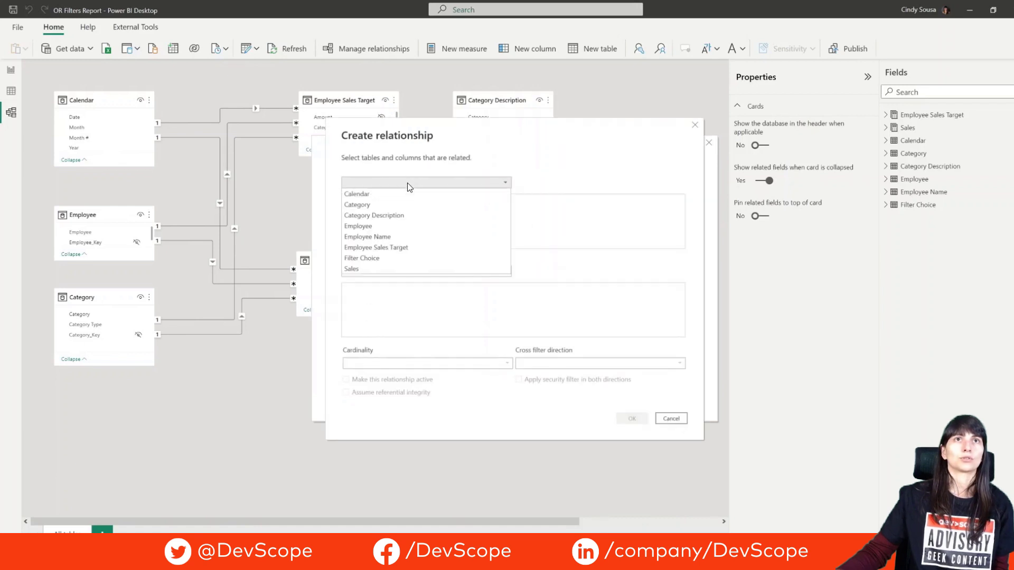
{"action": "left_click", "coordinate": [398, 213]}
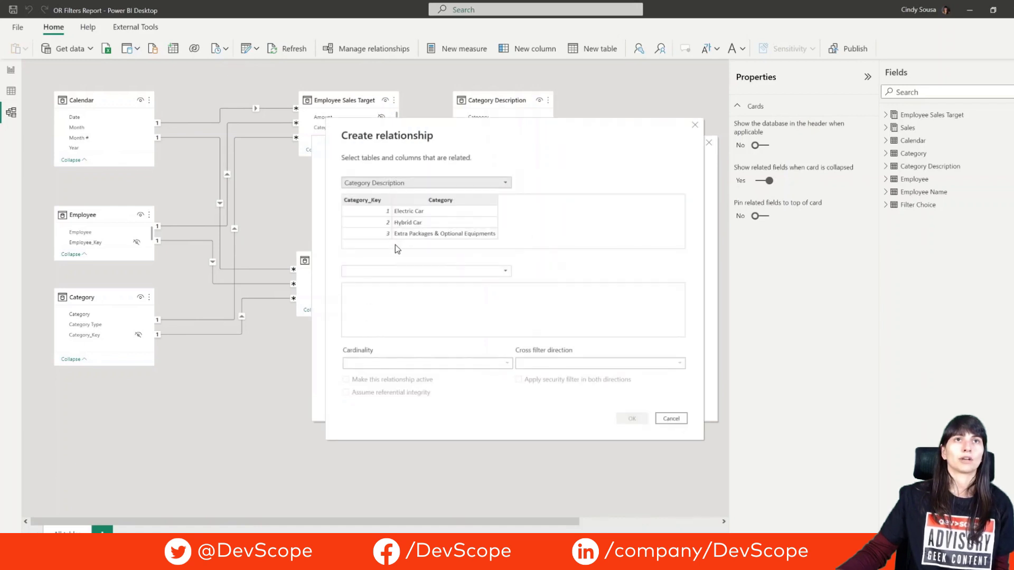
{"action": "left_click", "coordinate": [385, 271]}
{"action": "left_click", "coordinate": [363, 346]}
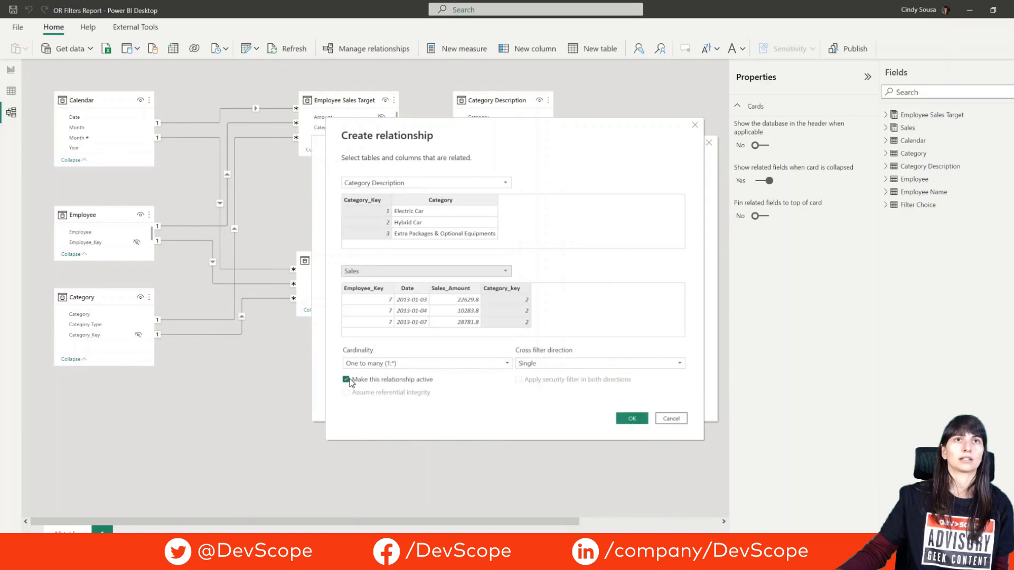
{"action": "left_click", "coordinate": [346, 380]}
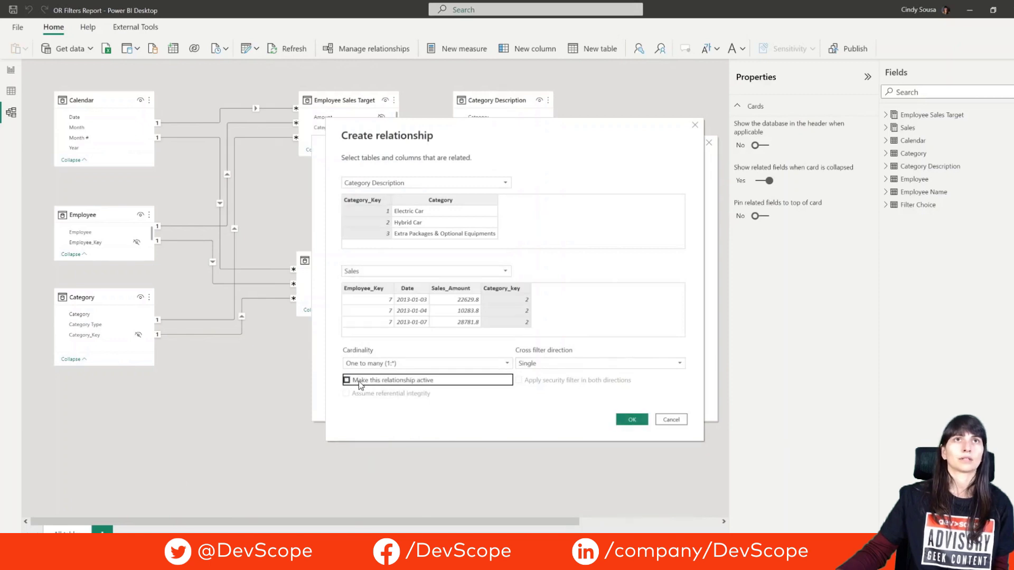
{"action": "left_click", "coordinate": [641, 421]}
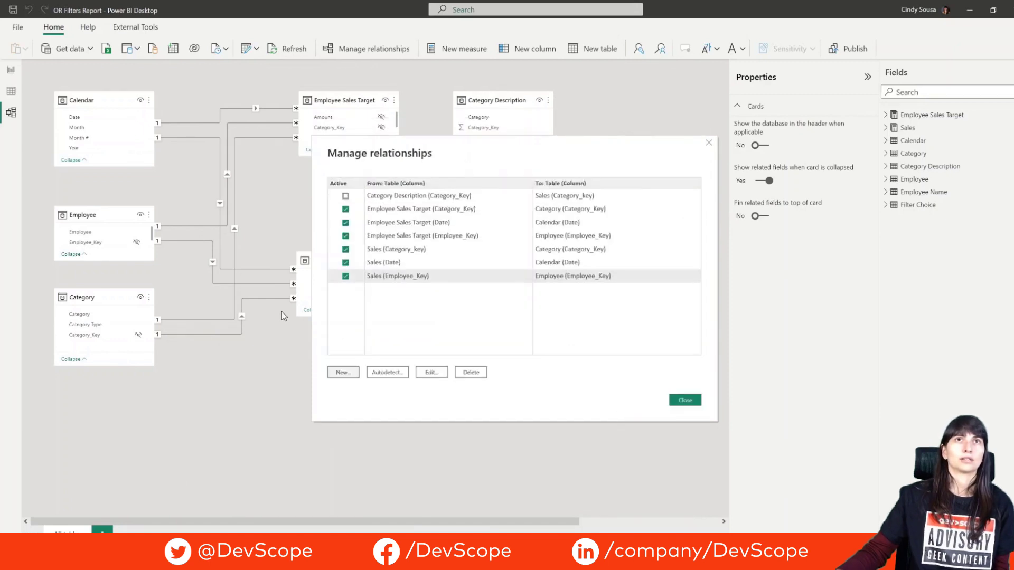
Create an inactive one-to-many relationship from Category Description to Employee Sales Target on Category_Key
{"action": "left_click", "coordinate": [343, 372]}
{"action": "left_click", "coordinate": [404, 179]}
{"action": "left_click", "coordinate": [399, 215]}
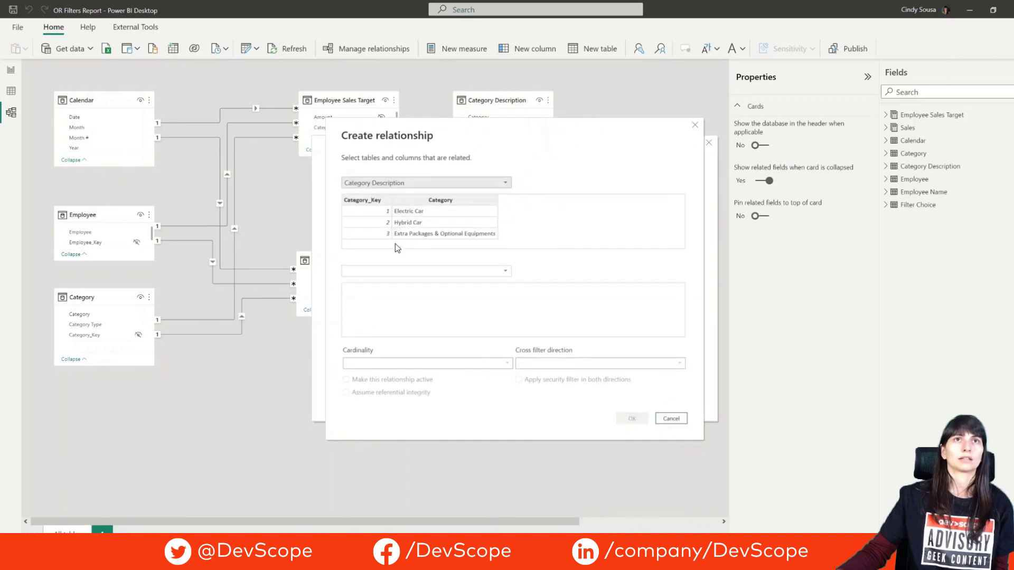
{"action": "left_click", "coordinate": [391, 274]}
{"action": "left_click", "coordinate": [401, 324]}
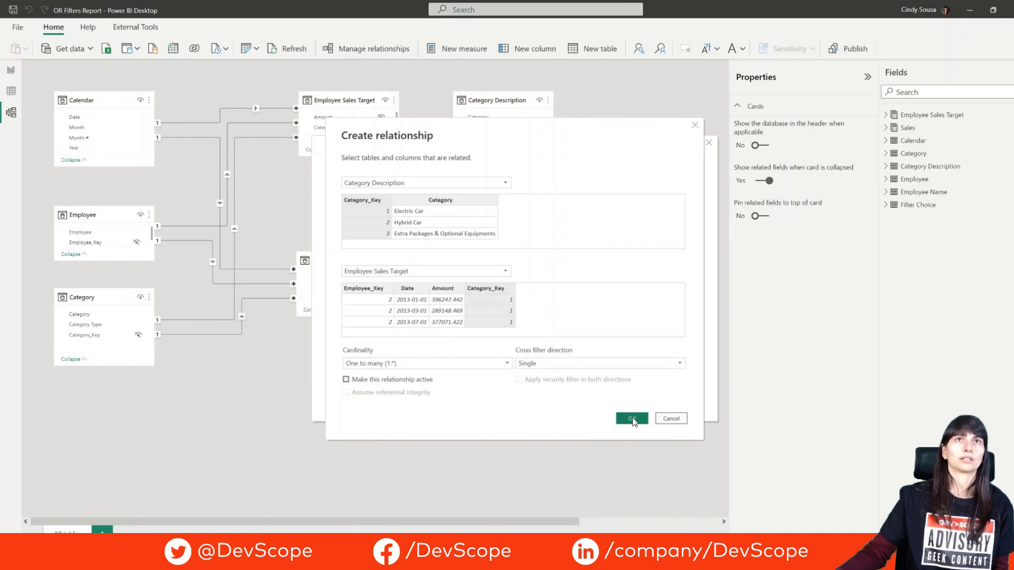
{"action": "left_click", "coordinate": [629, 420]}
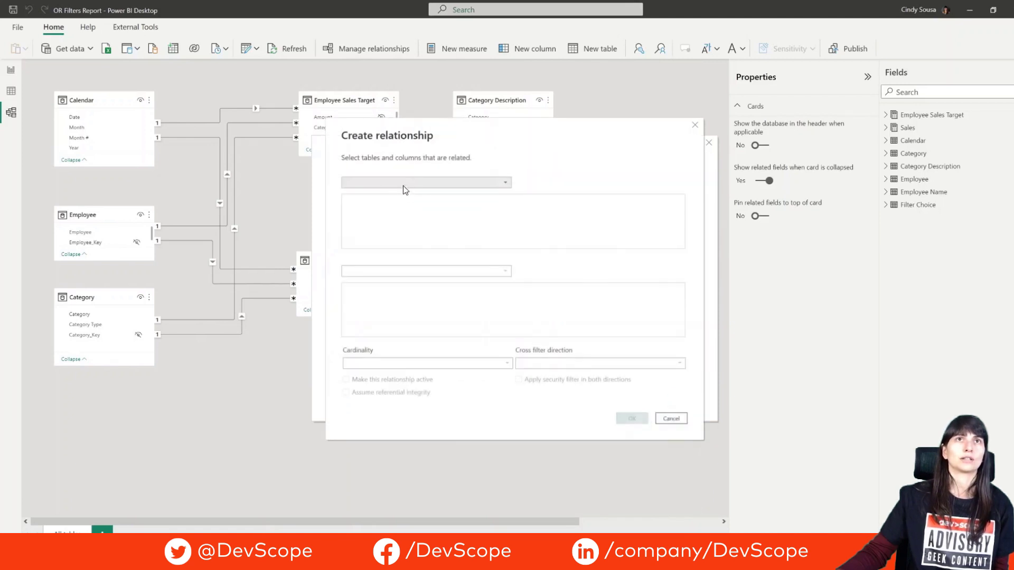
Create an inactive one-to-many relationship from Employee Name to Sales on Employee_Key
{"action": "left_click", "coordinate": [407, 183]}
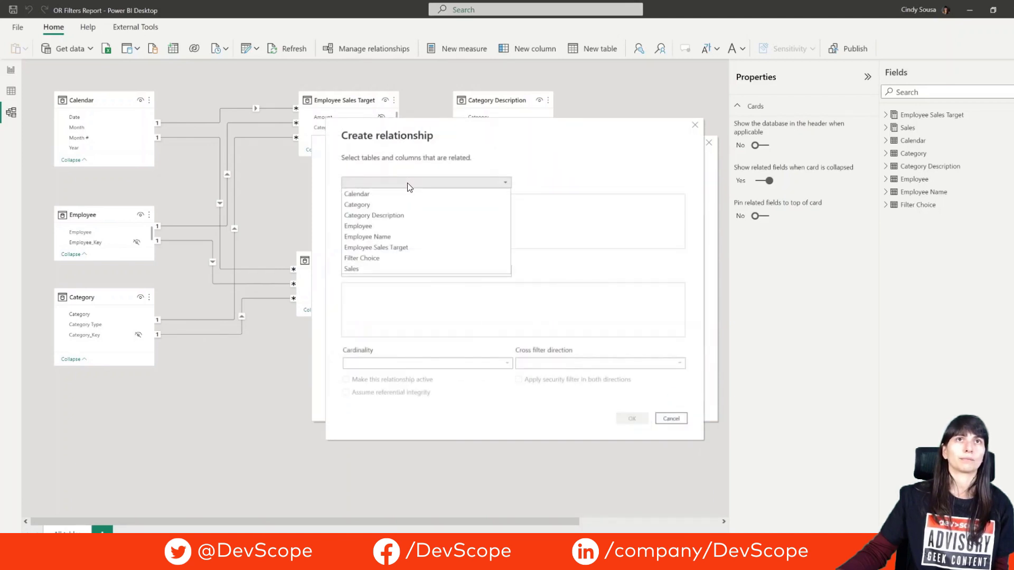
{"action": "left_click", "coordinate": [390, 237]}
{"action": "left_click", "coordinate": [385, 271]}
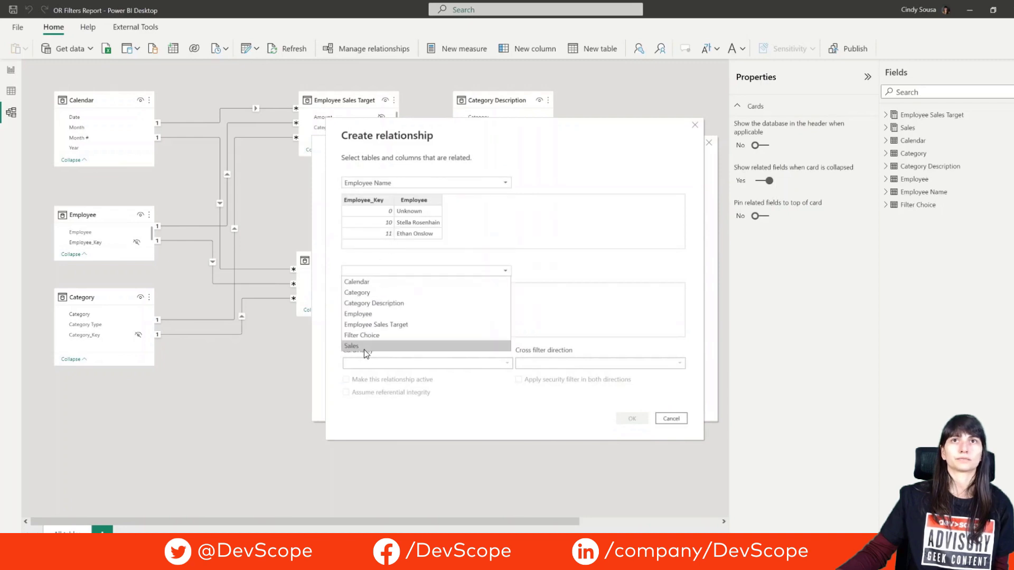
{"action": "left_click", "coordinate": [363, 347]}
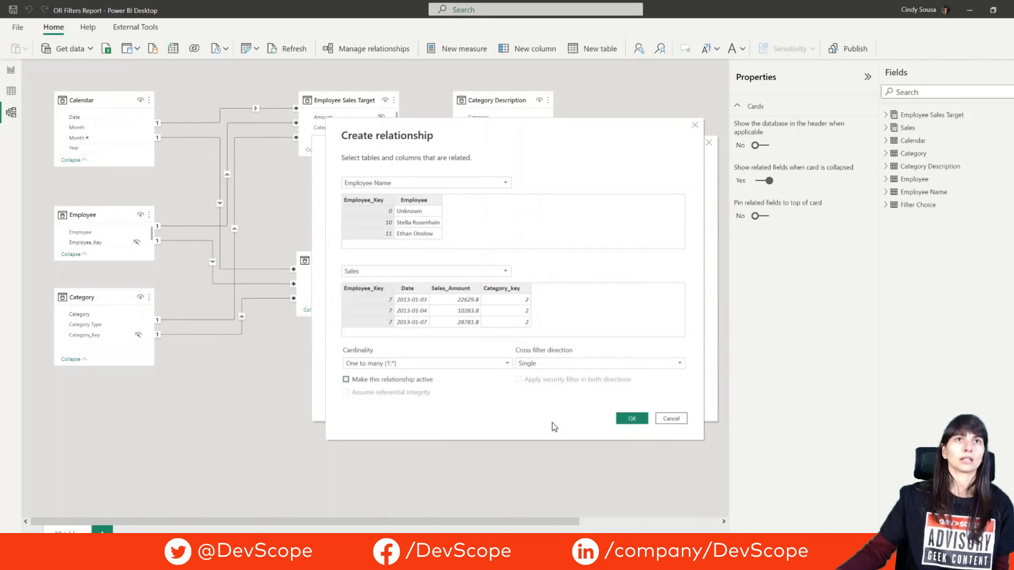
{"action": "left_click", "coordinate": [626, 418]}
Create an inactive one-to-many relationship from Employee Name to Employee Sales Target on Employee_Key and finish managing relationships
{"action": "left_click", "coordinate": [342, 373]}
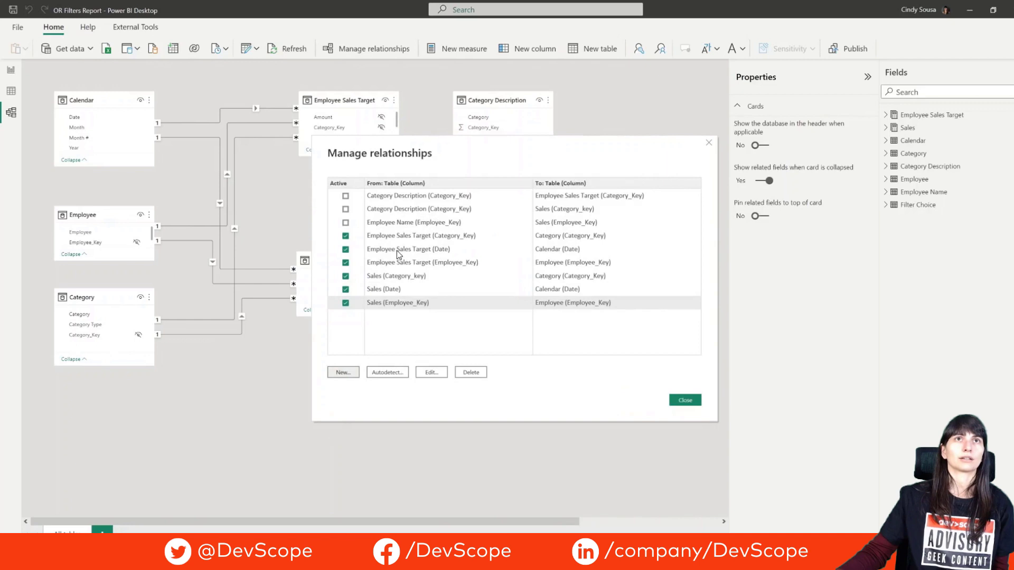
{"action": "left_click", "coordinate": [401, 183]}
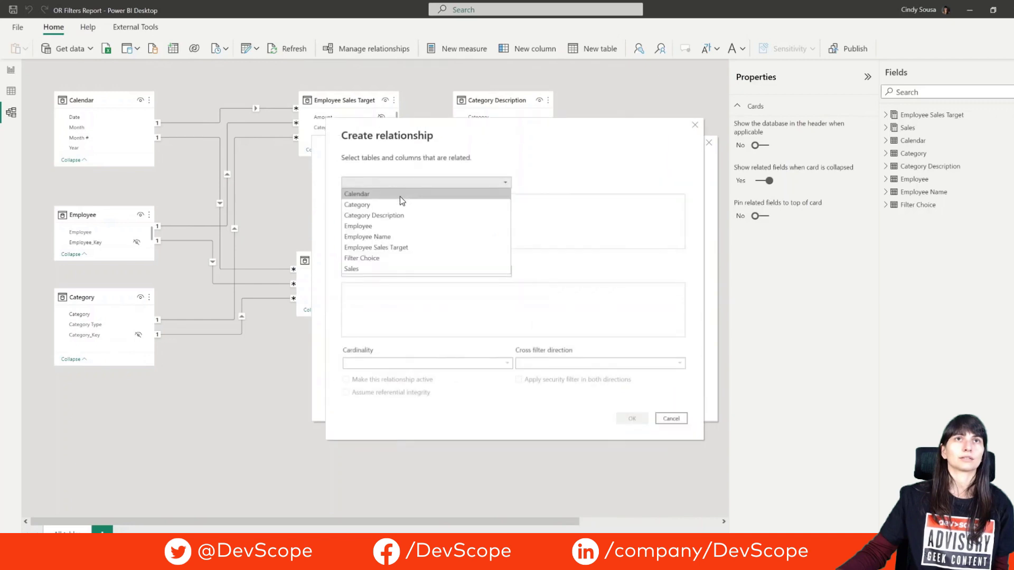
{"action": "left_click", "coordinate": [388, 236]}
{"action": "left_click", "coordinate": [386, 269]}
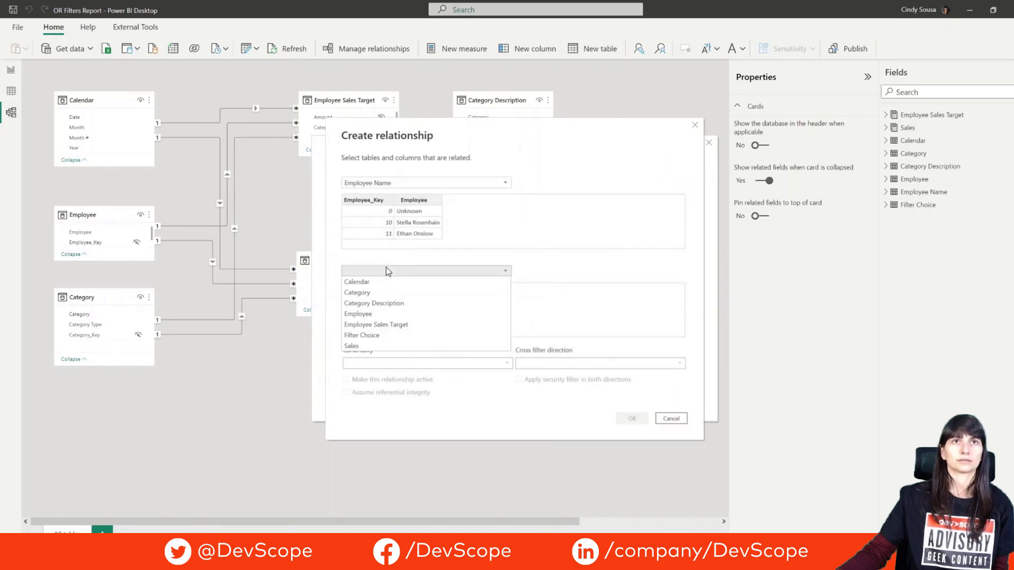
{"action": "left_click", "coordinate": [372, 324]}
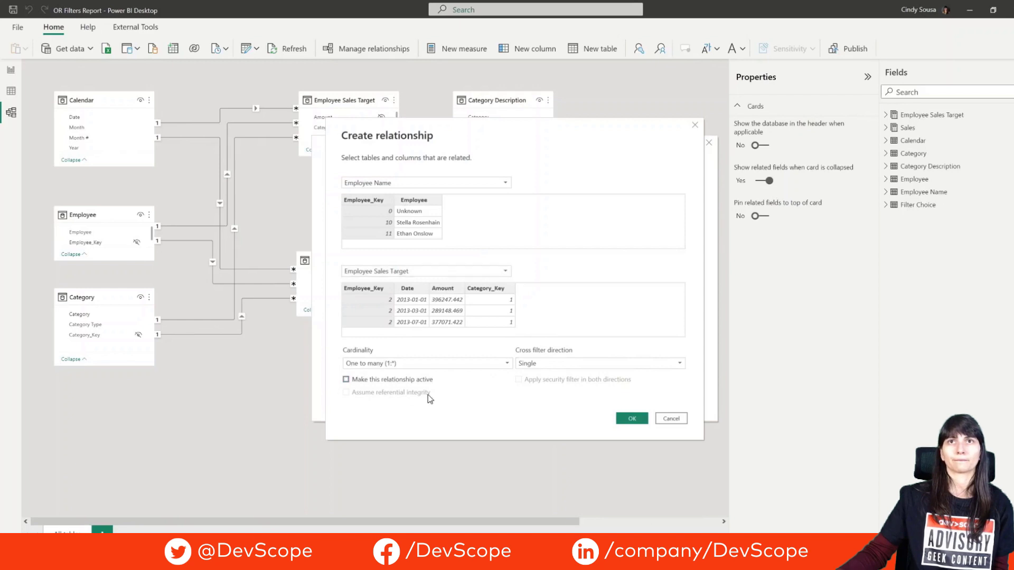
{"action": "left_click", "coordinate": [633, 419]}
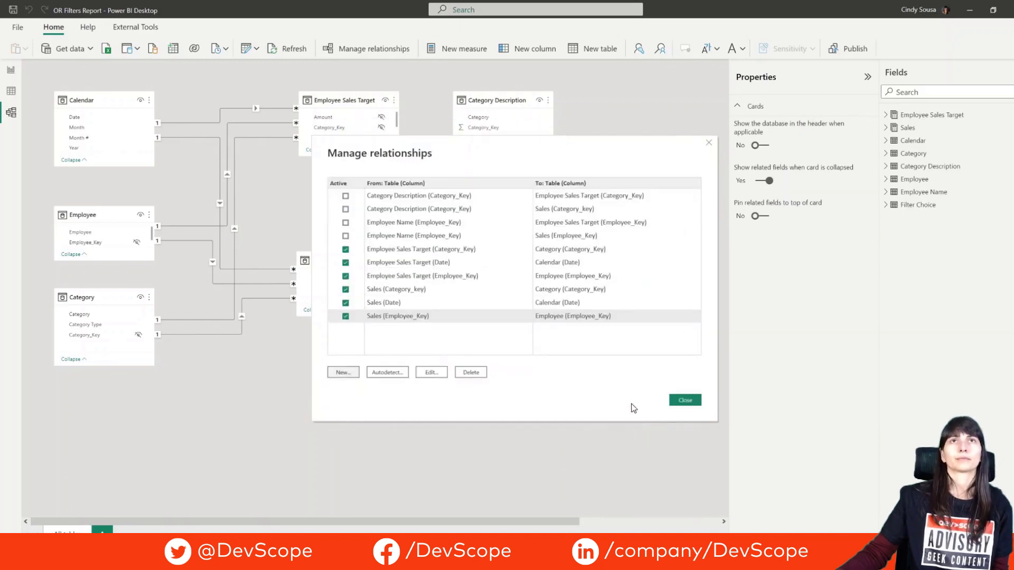
{"action": "left_click", "coordinate": [679, 400]}
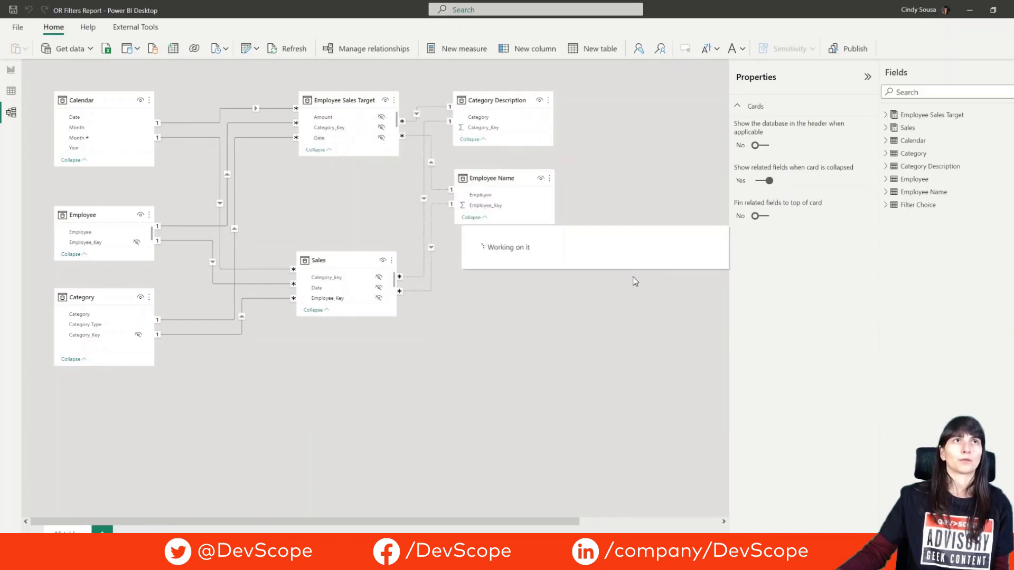
Add a ChicletSlicer in the upper-right corner of the report page, using the Filter field from Filter Choice as its category
{"action": "left_click", "coordinate": [10, 68]}
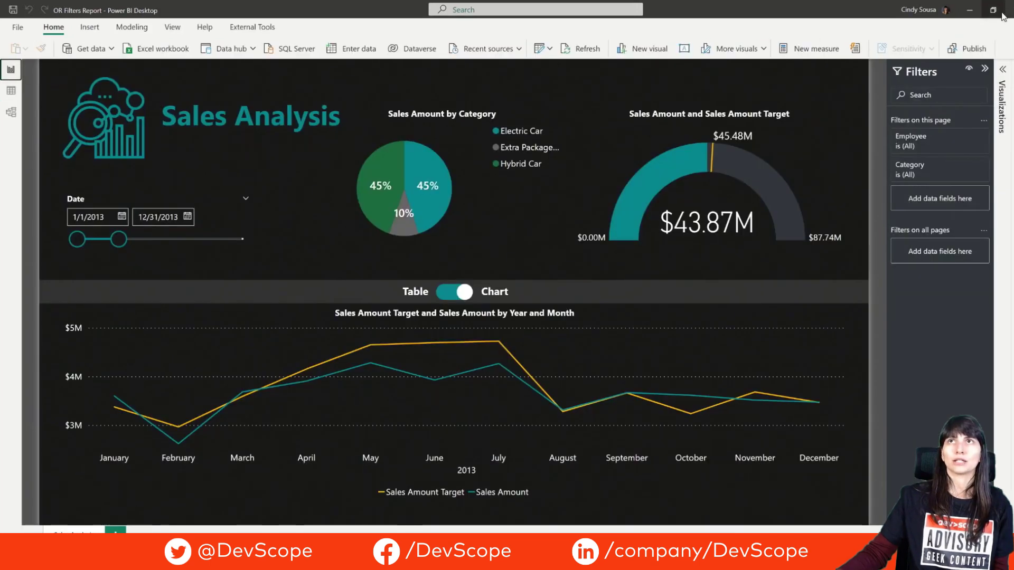
{"action": "left_click", "coordinate": [1002, 70]}
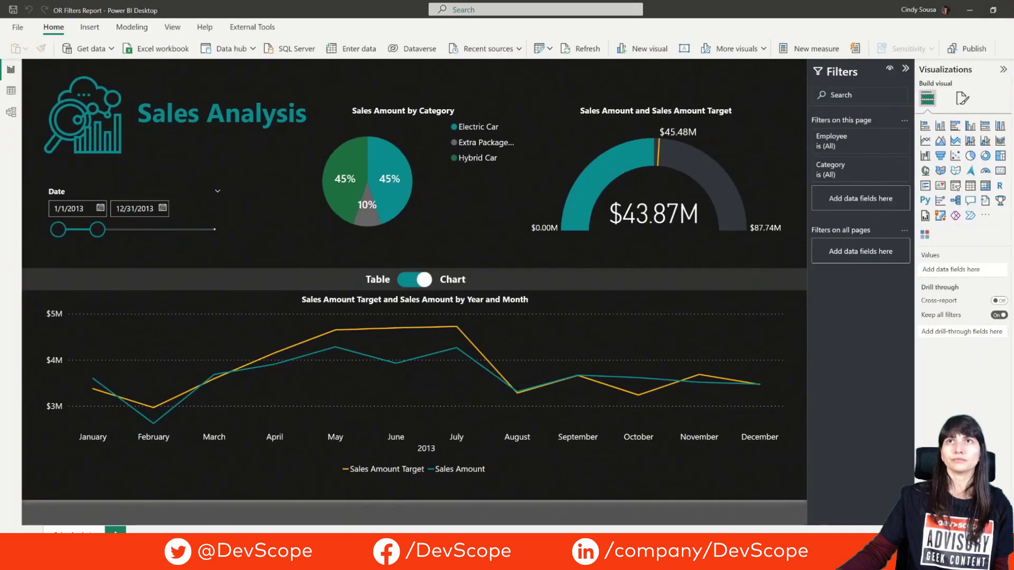
{"action": "left_click", "coordinate": [1010, 69]}
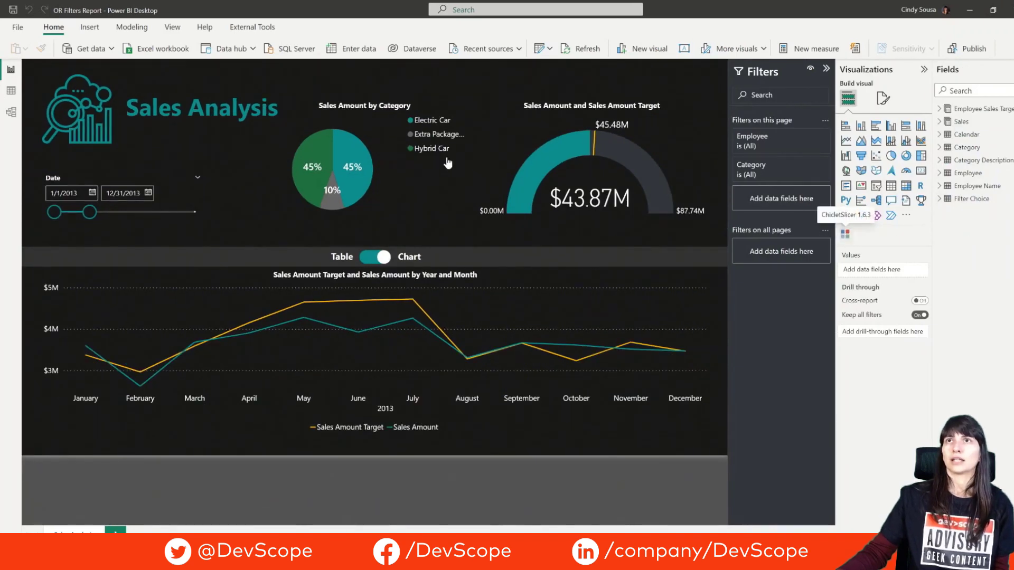
{"action": "left_click_drag", "start_coordinate": [161, 210], "coordinate": [650, 159]}
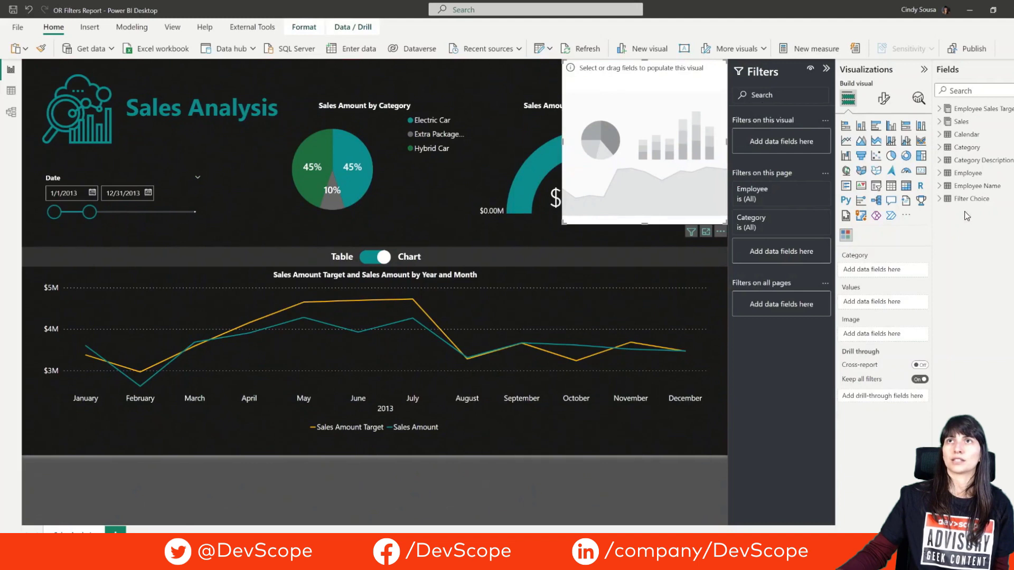
{"action": "left_click", "coordinate": [939, 199]}
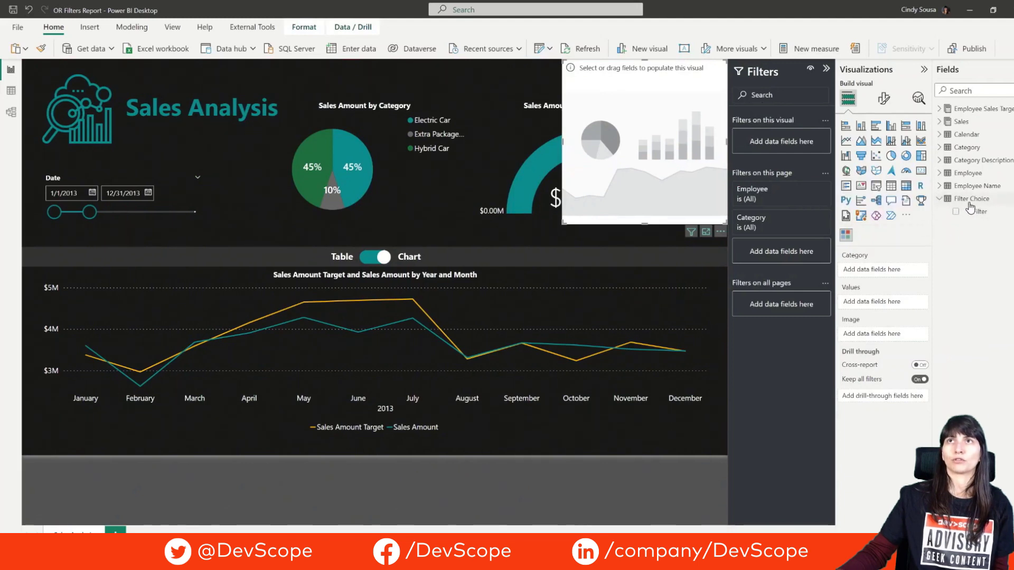
{"action": "left_click", "coordinate": [957, 212]}
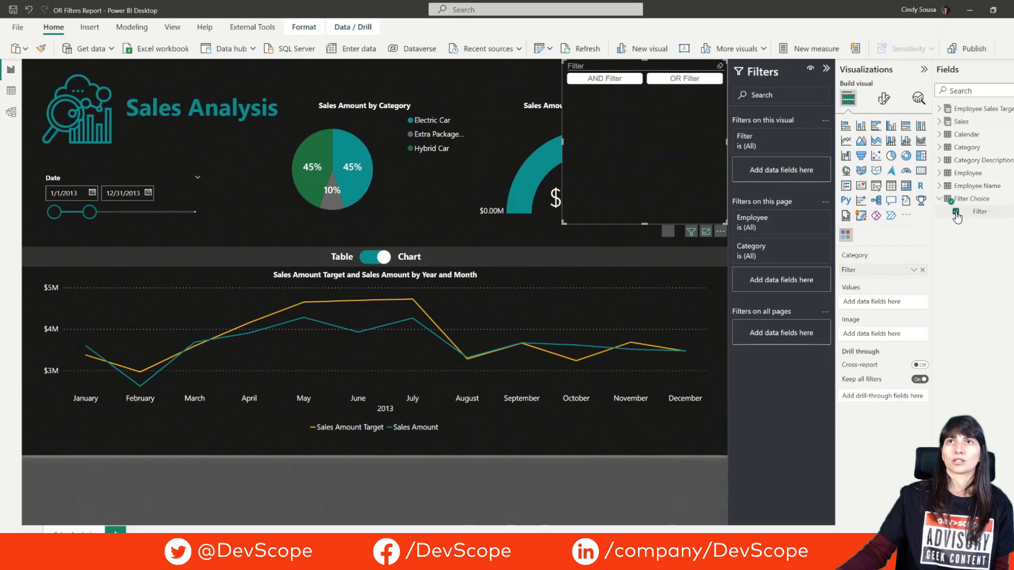
Format the slicer's chiclets with black text and teal as the selected color
{"action": "left_click", "coordinate": [884, 99]}
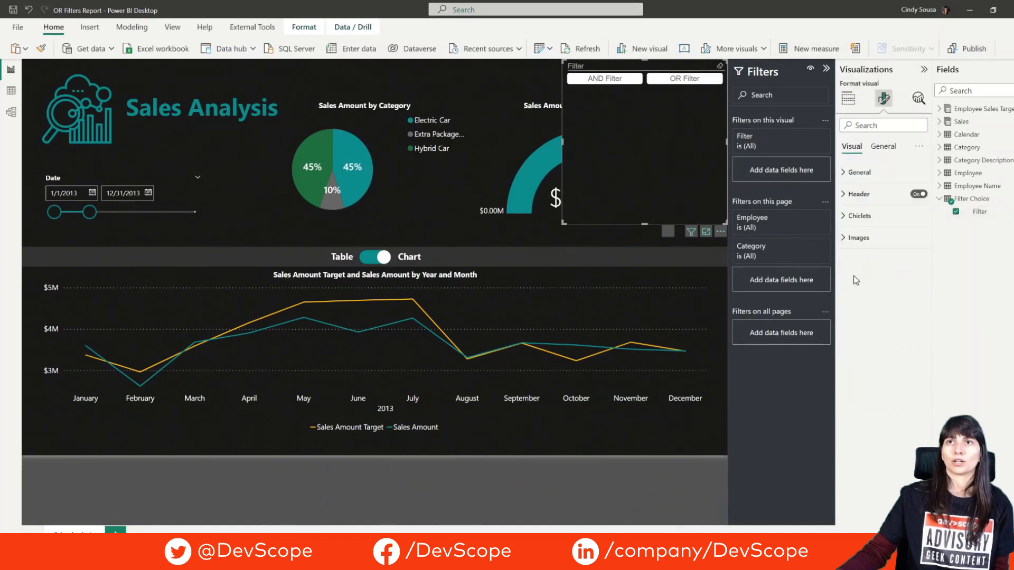
{"action": "left_click", "coordinate": [859, 216]}
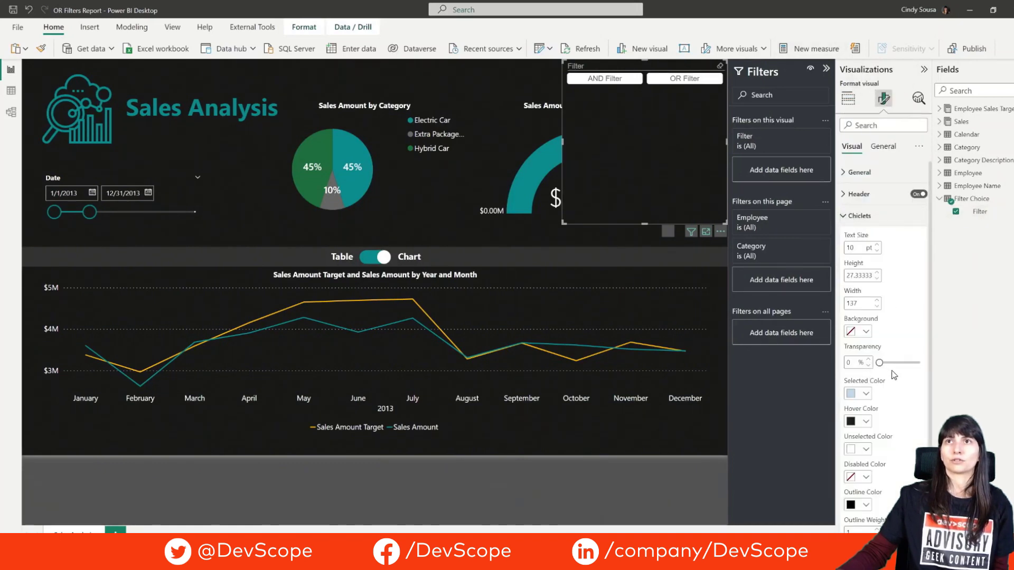
{"action": "scroll", "coordinate": [894, 375], "scroll_direction": "down", "scroll_amount": 3}
{"action": "left_click", "coordinate": [865, 446]}
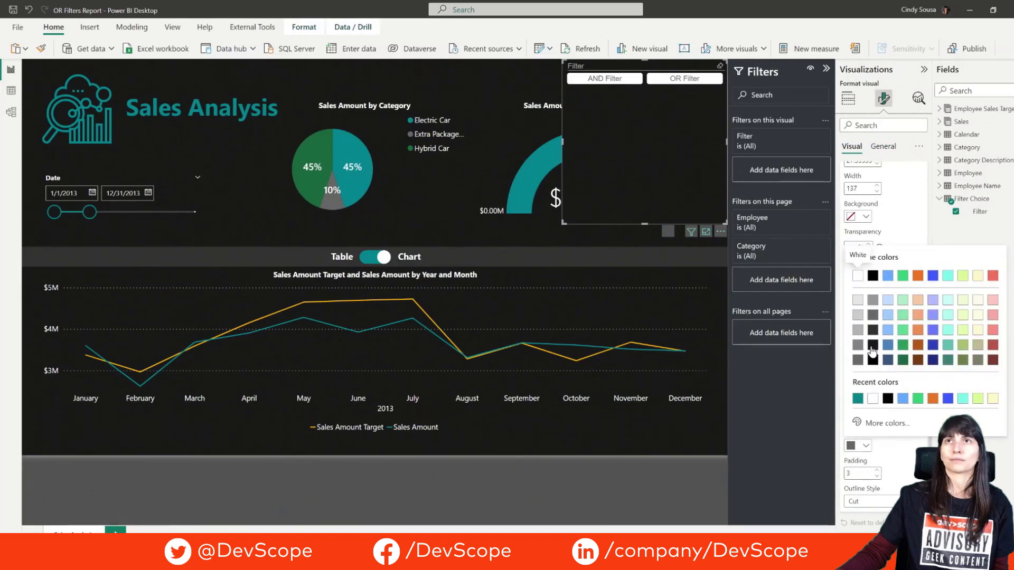
{"action": "left_click", "coordinate": [871, 278]}
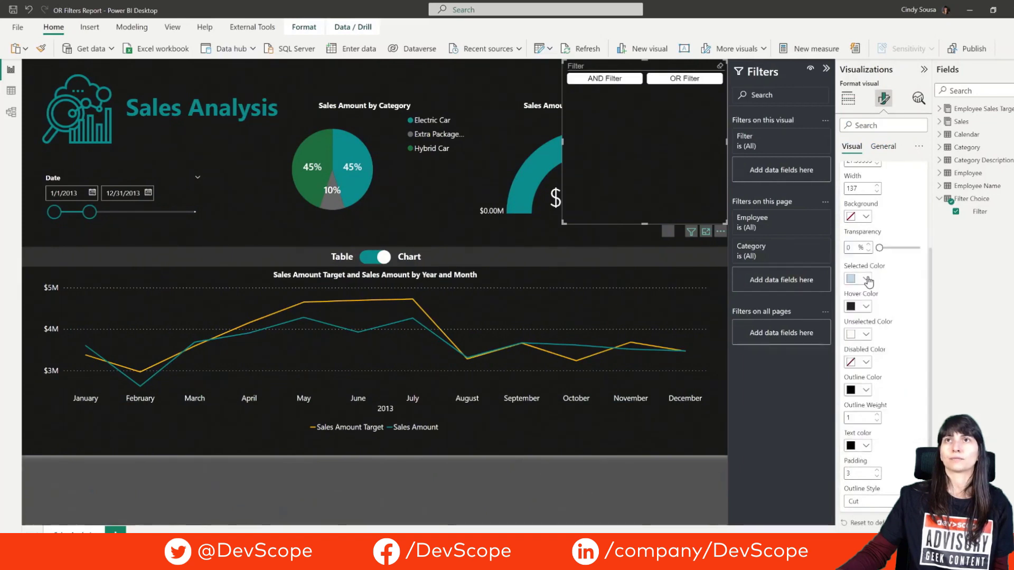
{"action": "left_click", "coordinate": [869, 280]}
{"action": "left_click", "coordinate": [873, 446]}
{"action": "scroll", "coordinate": [906, 324], "scroll_direction": "up", "scroll_amount": 3}
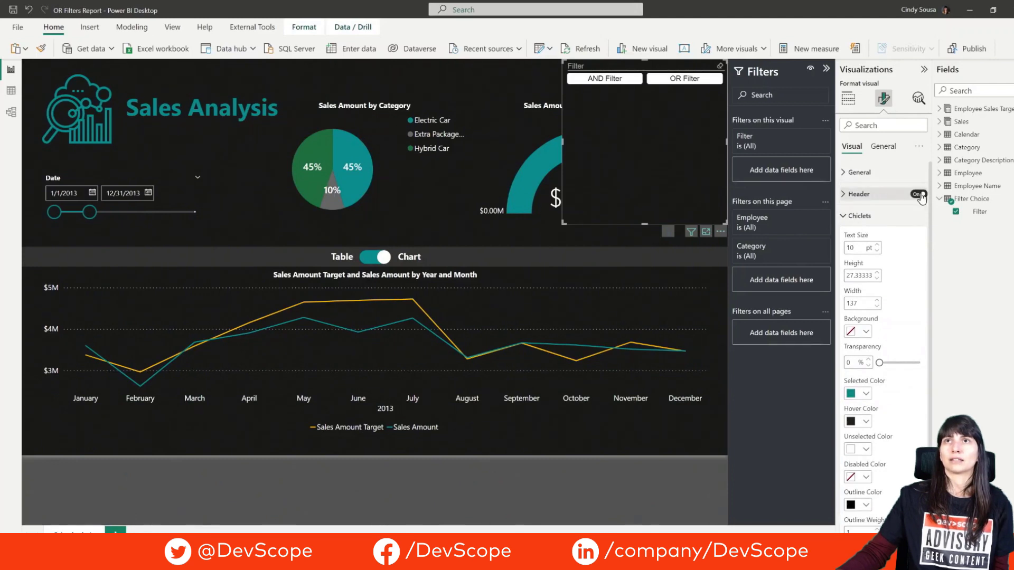
Turn off the slicer's header and multiple selection, and turn on forced selection
{"action": "left_click", "coordinate": [920, 195]}
{"action": "left_click", "coordinate": [858, 173]}
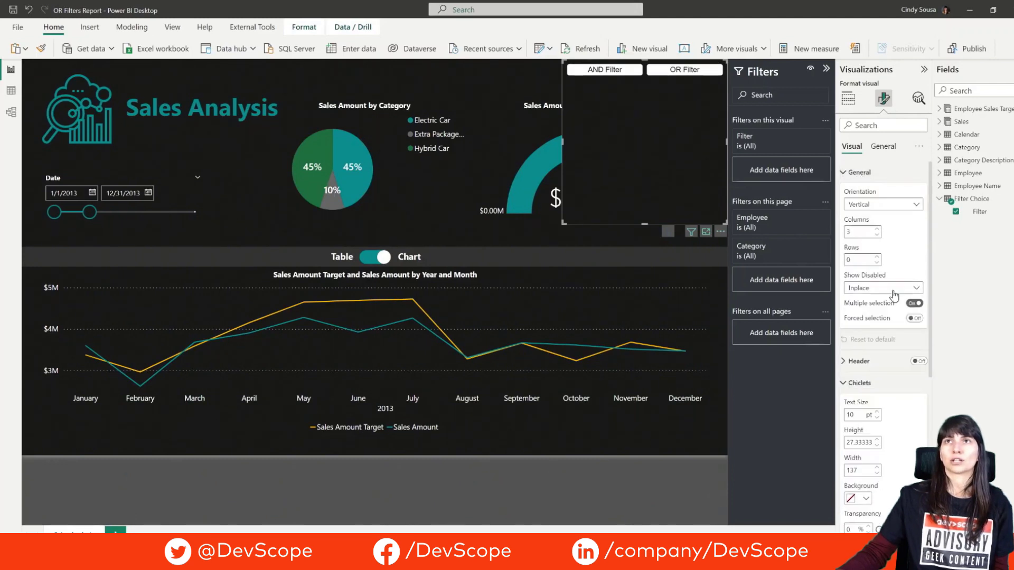
{"action": "left_click", "coordinate": [912, 319]}
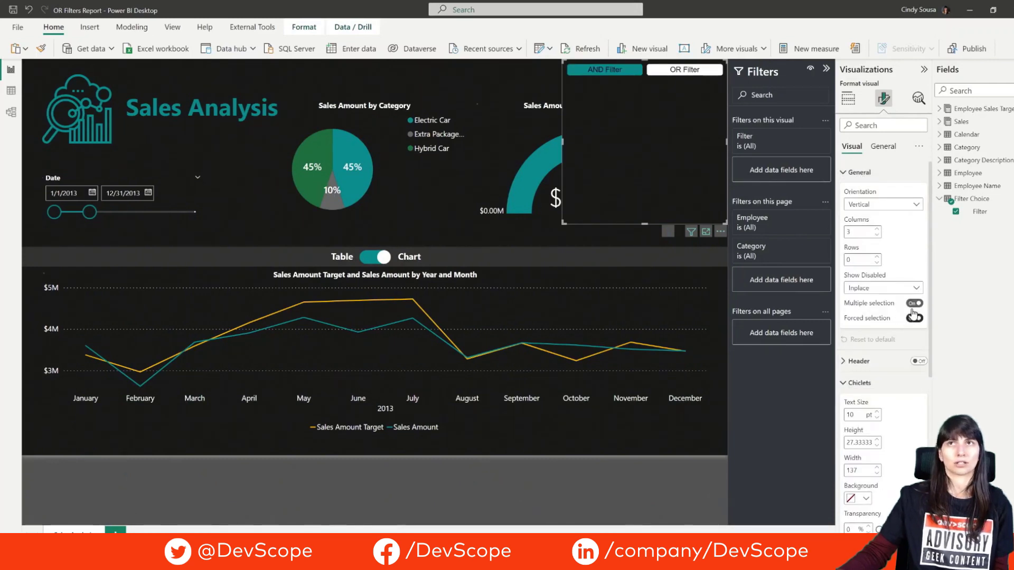
{"action": "left_click", "coordinate": [914, 304]}
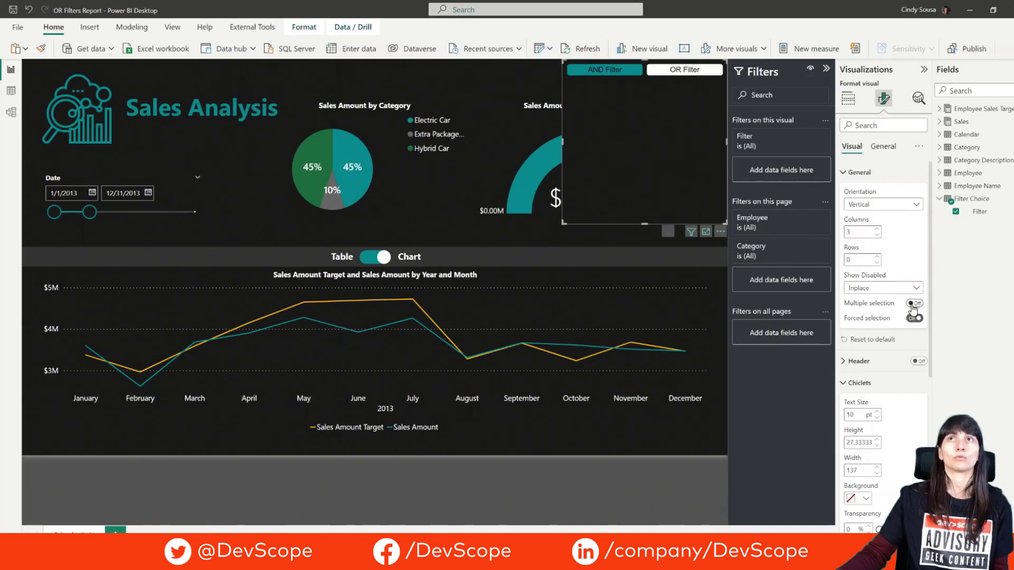
Test the slicer by switching to OR Filter and back to AND Filter
{"action": "left_click", "coordinate": [924, 70]}
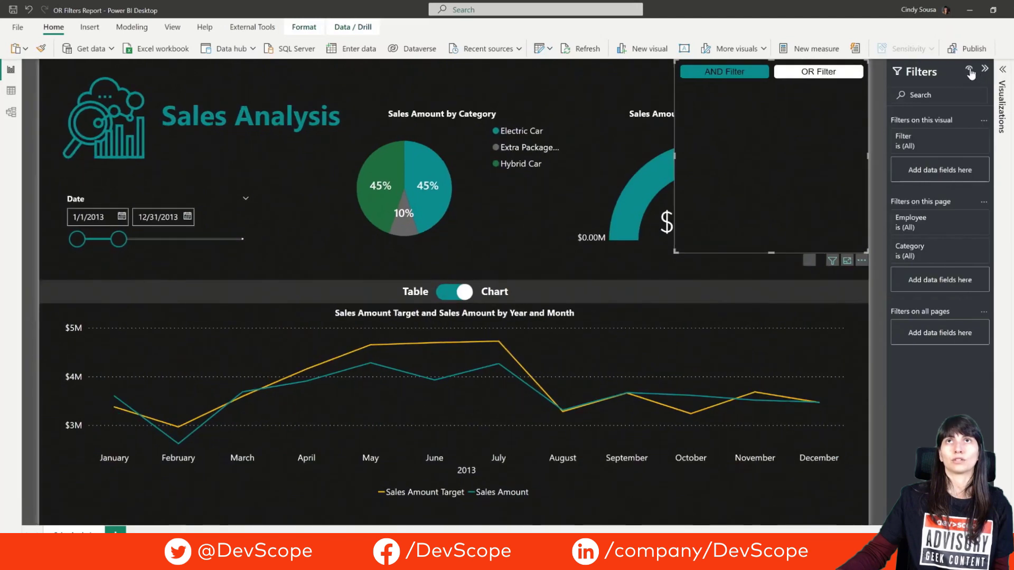
{"action": "left_click", "coordinate": [811, 77]}
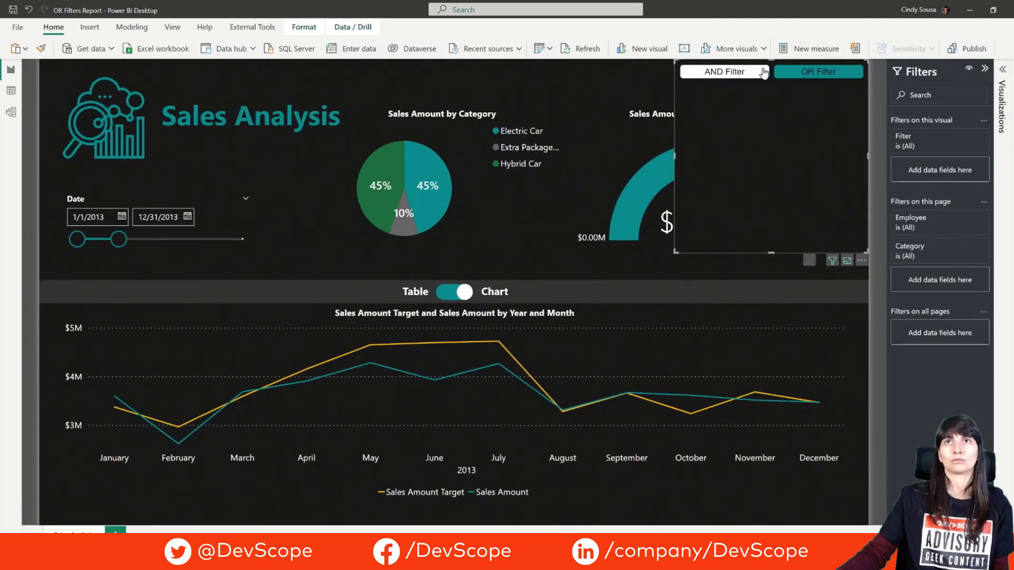
{"action": "left_click", "coordinate": [762, 72]}
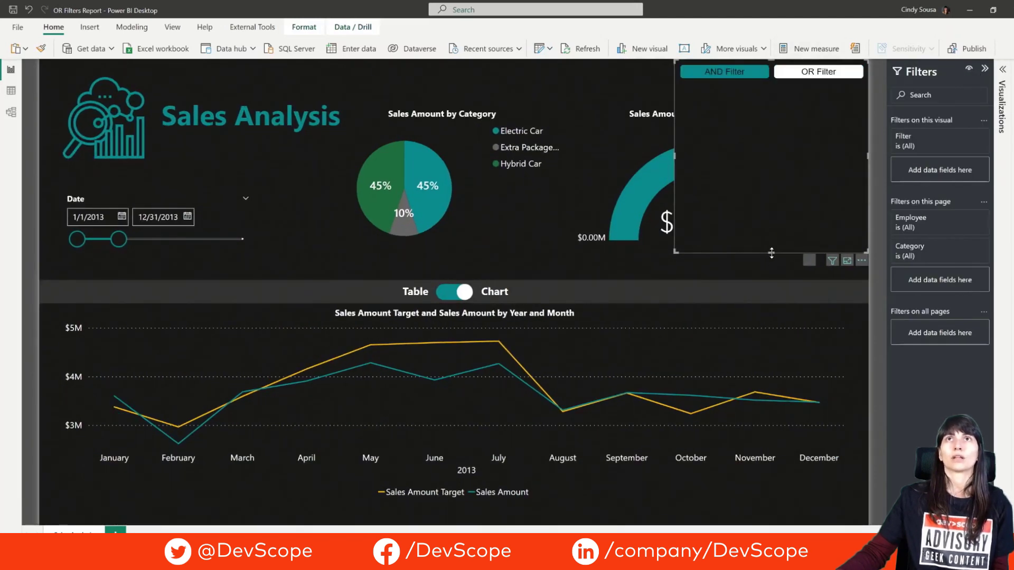
Shrink the AND/OR filter slicer's height to fit its single row of buttons
{"action": "left_click_drag", "start_coordinate": [771, 253], "coordinate": [769, 81]}
Create Or Filter Measure with variables vEmpName and vCategory holding the VALUES of 'Employee Name'[Employee_Key] and 'Category Description'[Category_Key]
{"action": "left_click", "coordinate": [810, 49]}
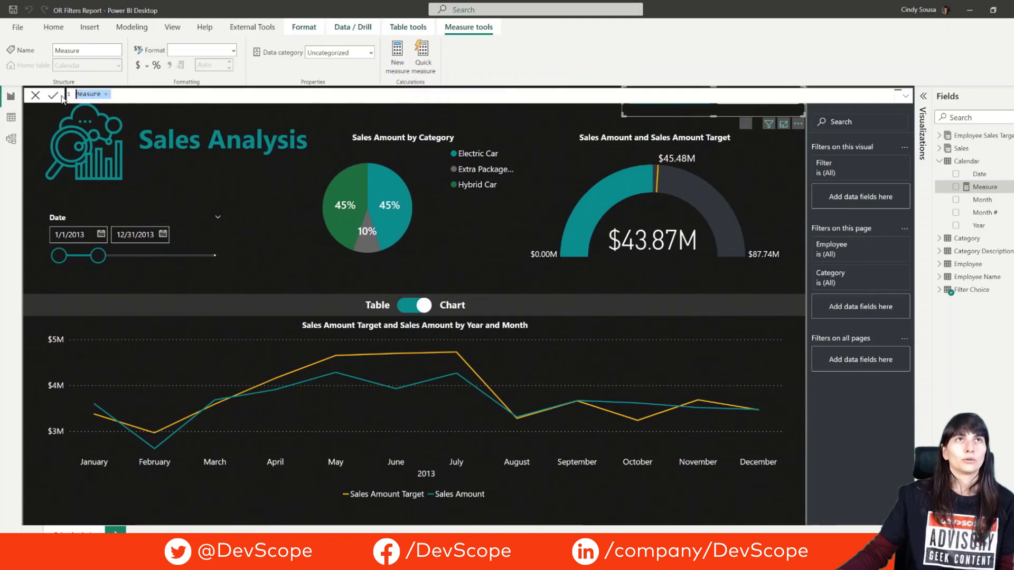
{"action": "type", "text": "Or Filter Measure = VAR vEmpName = VALUES('Employee Name'[Employee_Key]) VAR vCategory = VALUES('Category Description'[Category_Key])"}
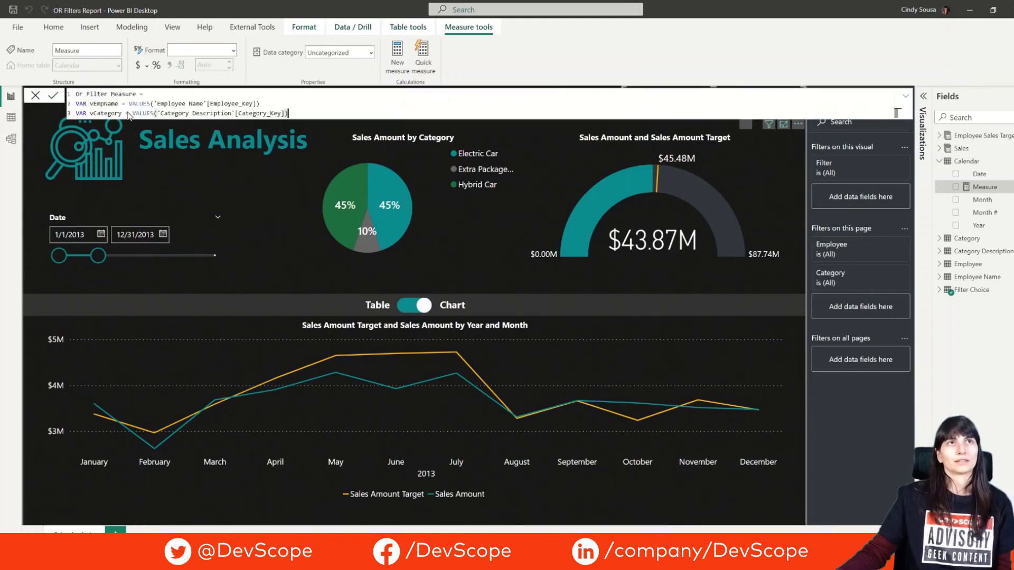
{"action": "left_click", "coordinate": [214, 96]}
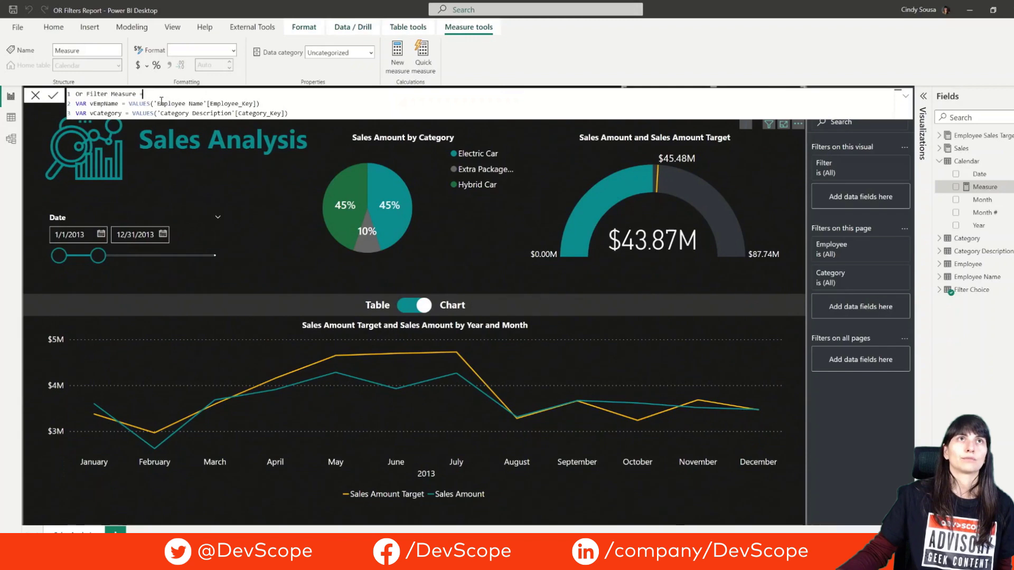
{"action": "left_click_drag", "start_coordinate": [158, 104], "coordinate": [203, 104]}
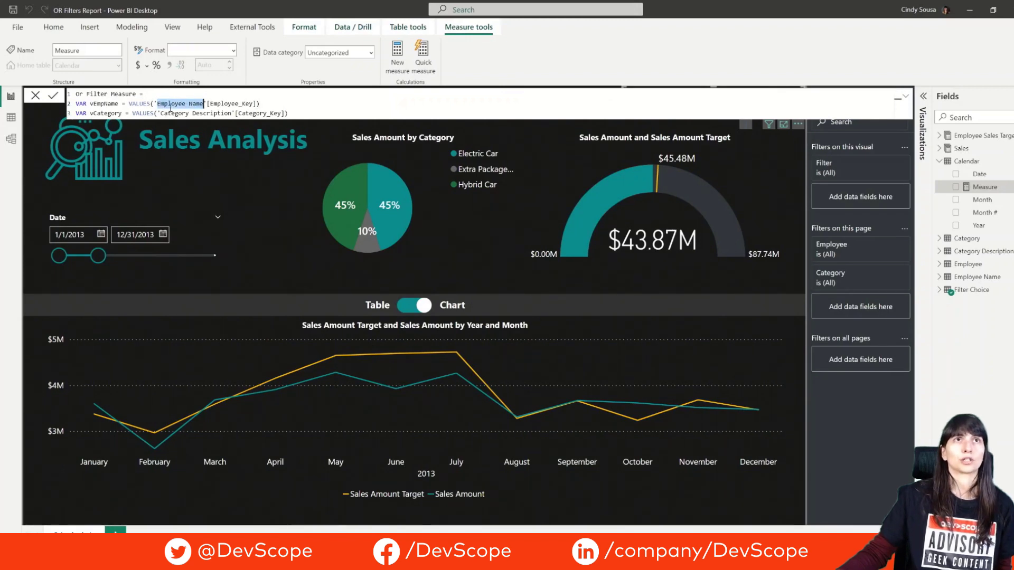
{"action": "left_click_drag", "start_coordinate": [161, 113], "coordinate": [252, 101]}
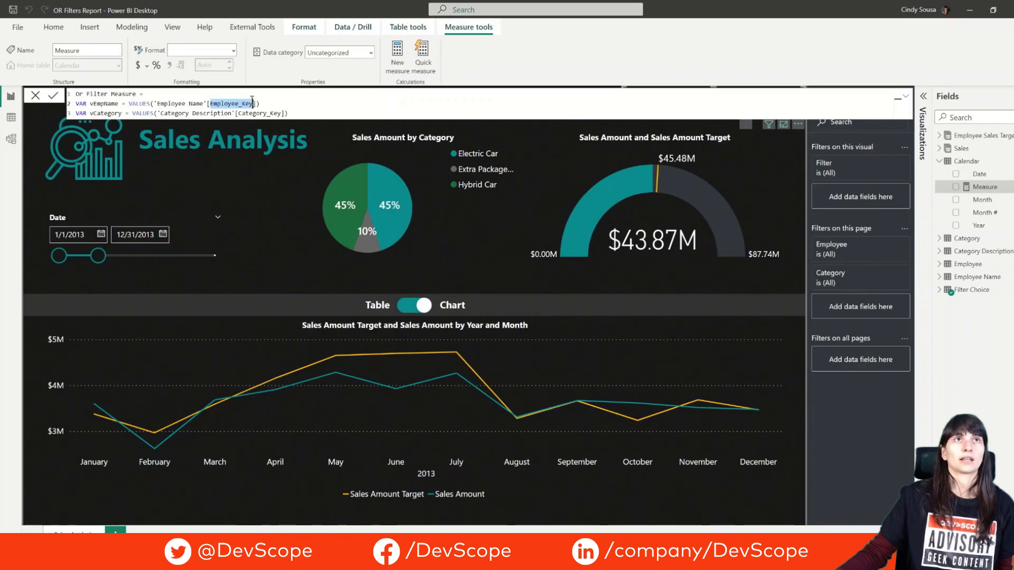
{"action": "double_click", "coordinate": [142, 104]}
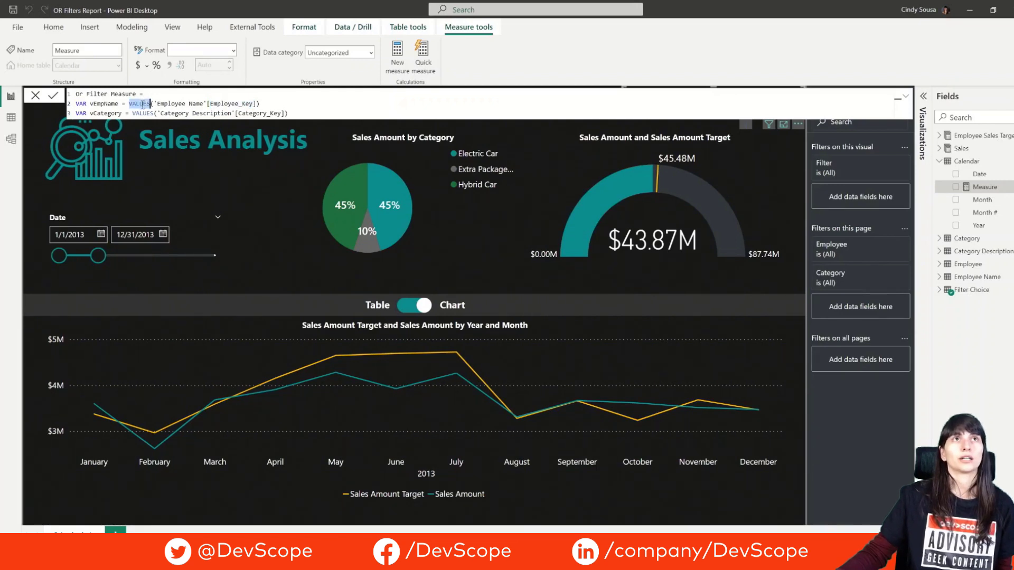
{"action": "double_click", "coordinate": [145, 113]}
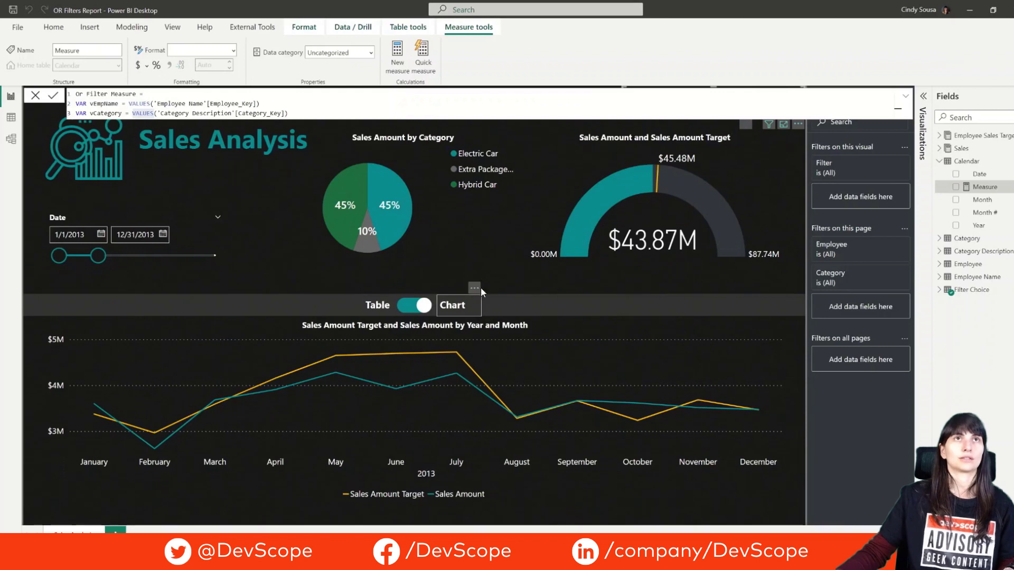
Add variable vOrFilter calculating [Sales Amount] with an OR of 'Employee'[Employee_Key] IN vEmpName and 'Category'[Category_Key] IN vCategory, indenting the OR line
{"action": "left_click", "coordinate": [299, 113]}
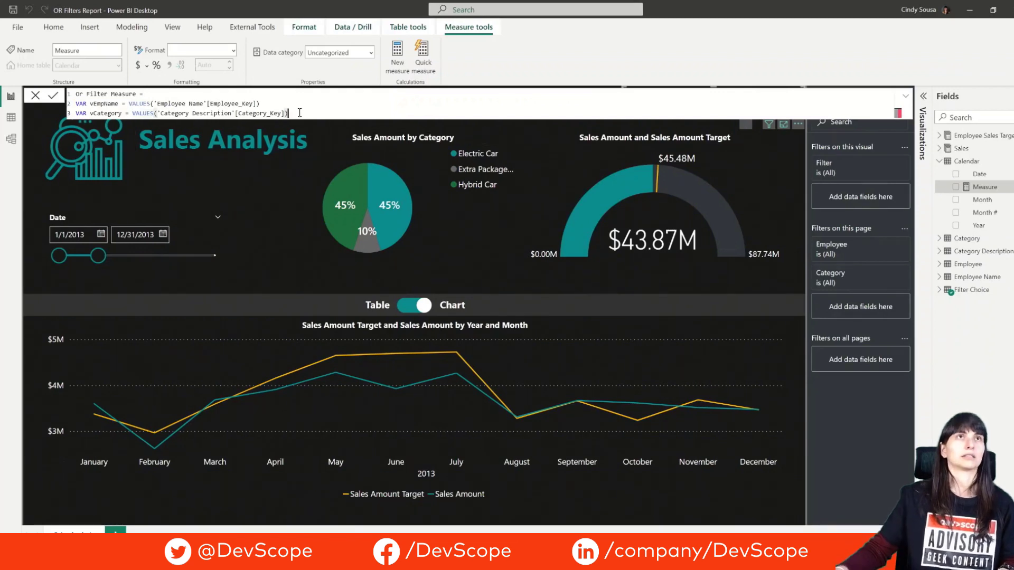
{"action": "key", "text": "shift+Return"}
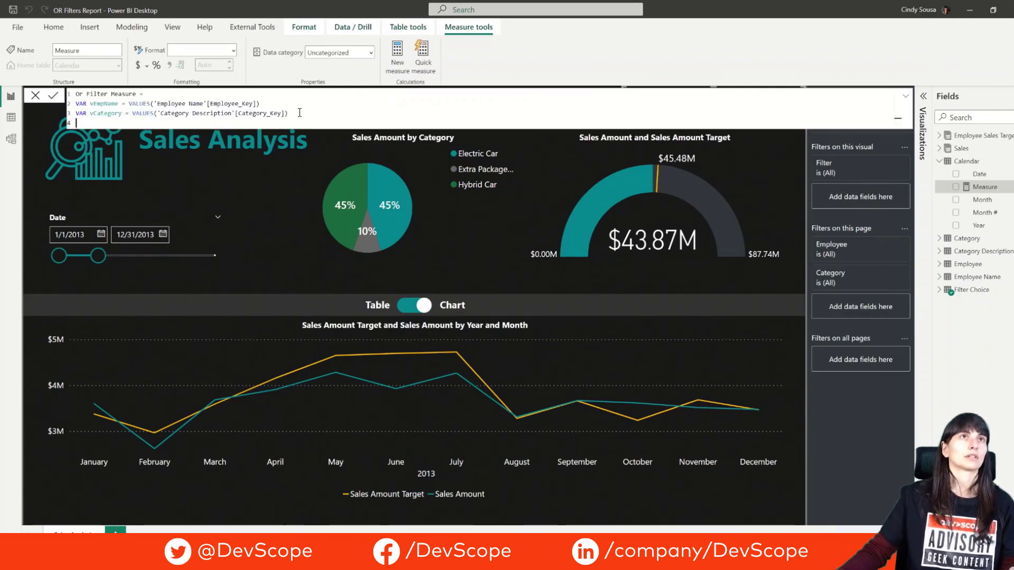
{"action": "type", "text": "VAR vOrFilter = CALCULATE(     [Sales Amount], OR( 'Employee'[Employee_Key] IN vEmpName, 'Category'[Category_Key] IN vCategory))"}
{"action": "left_click", "coordinate": [76, 151]}
{"action": "key", "text": "Tab"}
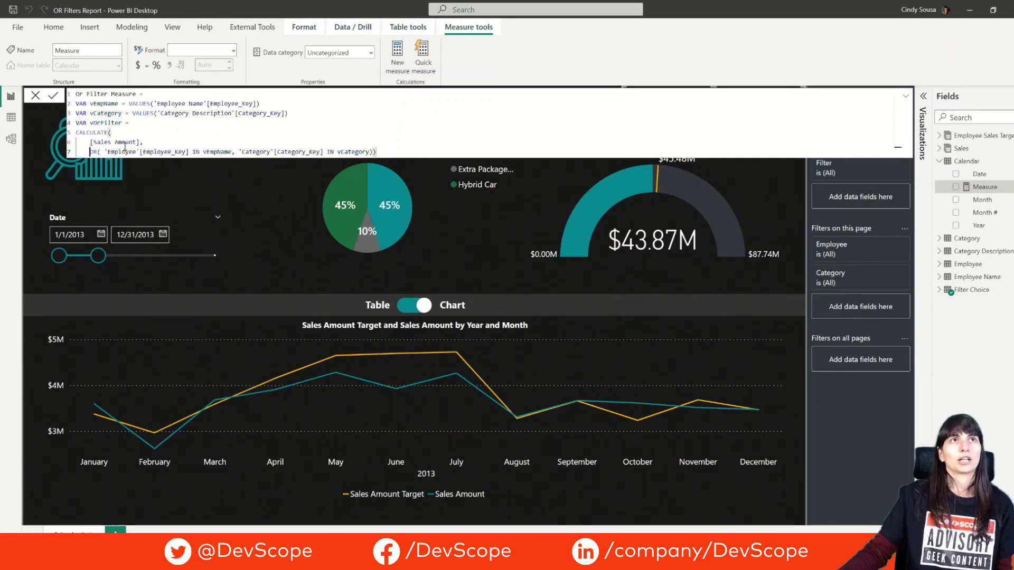
Examine the vOrFilter expression: CALCULATE, [Sales Amount], and the employee and category conditions inside OR
{"action": "double_click", "coordinate": [94, 133]}
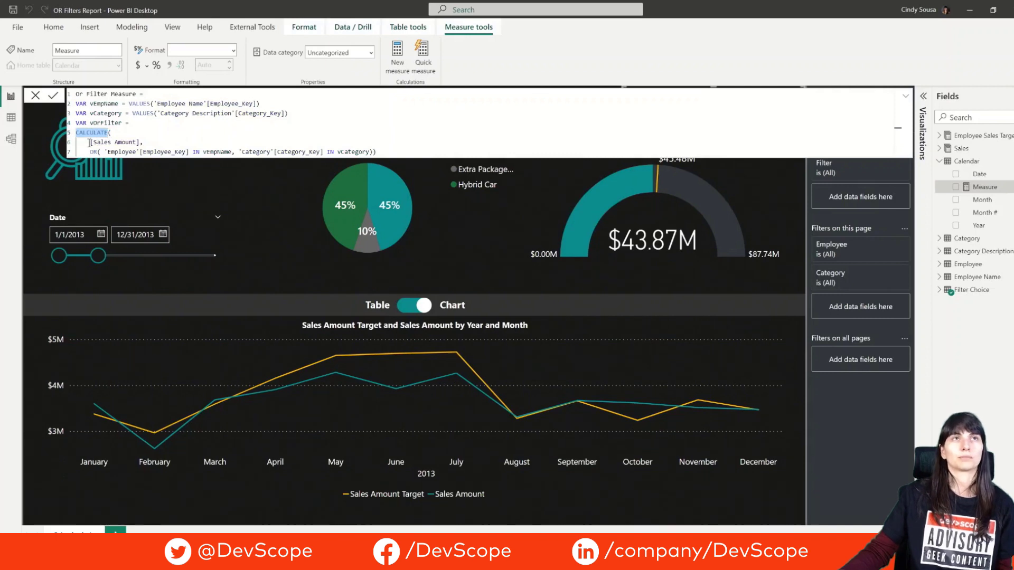
{"action": "left_click_drag", "start_coordinate": [90, 143], "coordinate": [144, 142]}
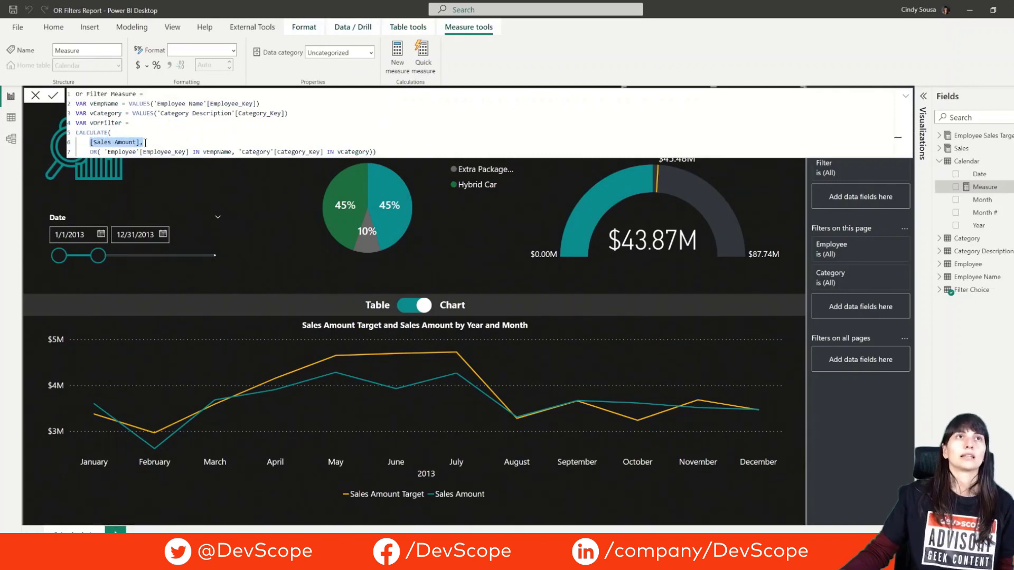
{"action": "double_click", "coordinate": [95, 152]}
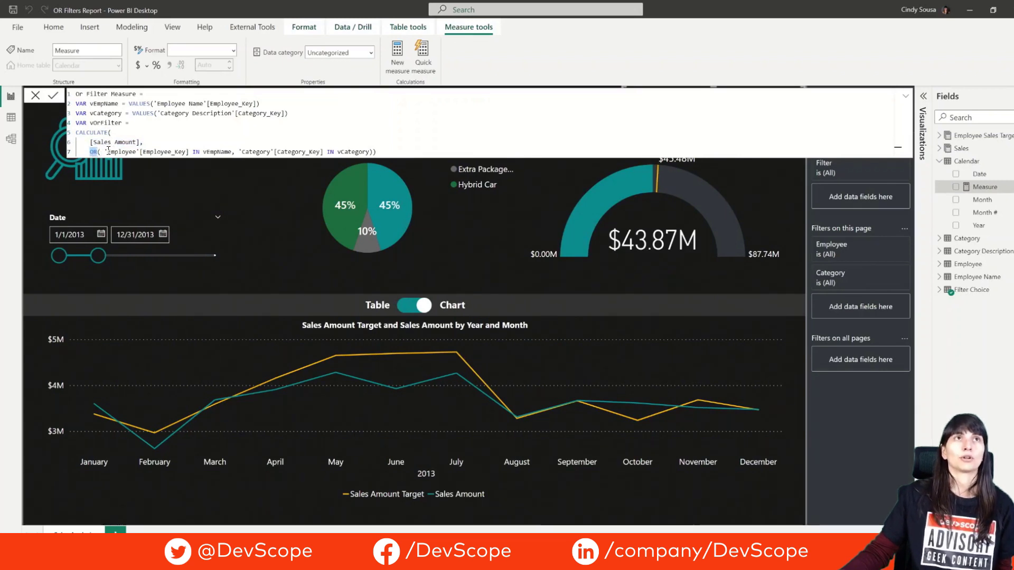
{"action": "left_click_drag", "start_coordinate": [103, 152], "coordinate": [236, 152]}
{"action": "key", "text": "shift+Left"}
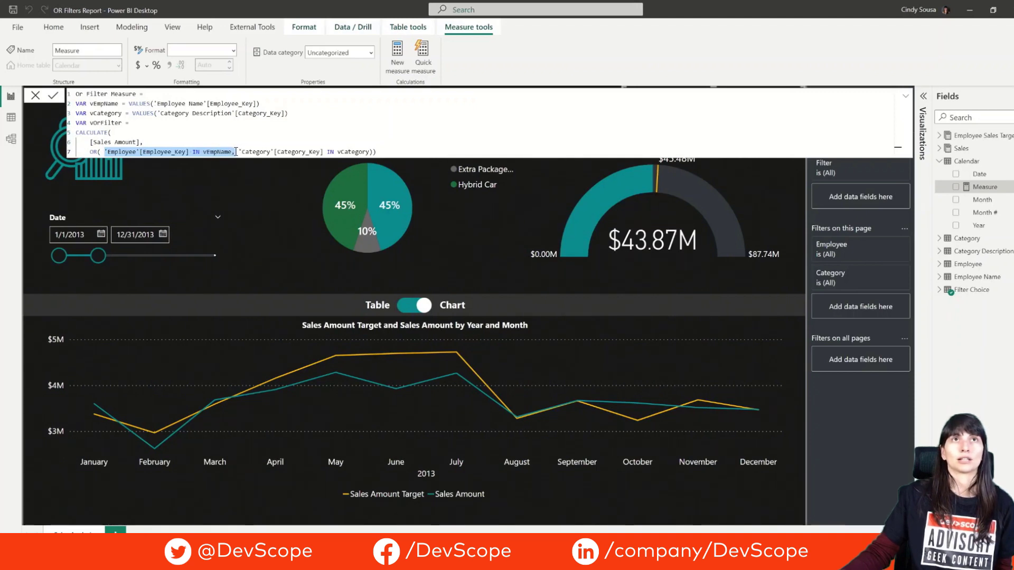
{"action": "left_click_drag", "start_coordinate": [239, 153], "coordinate": [370, 151]}
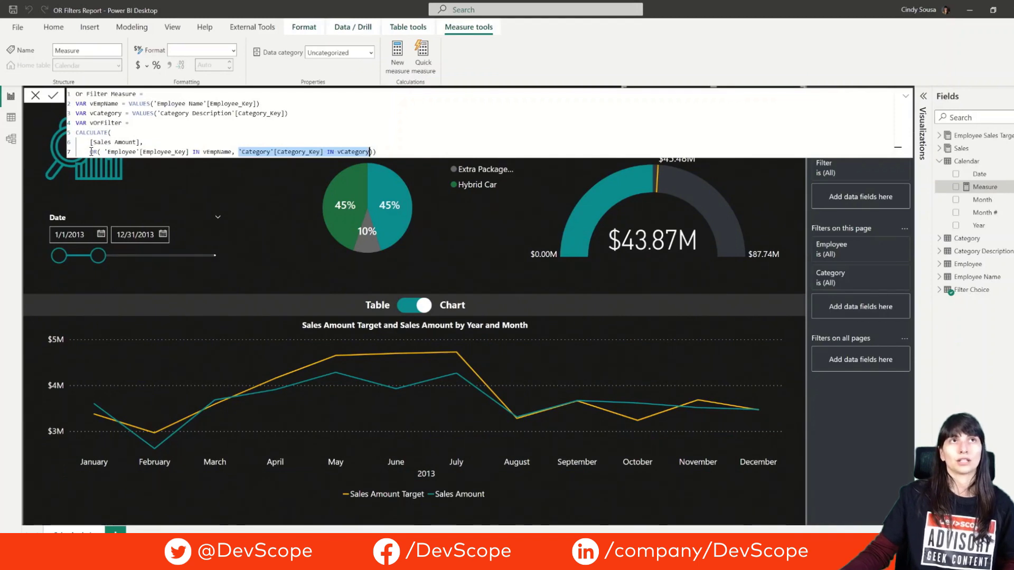
{"action": "left_click", "coordinate": [88, 152]}
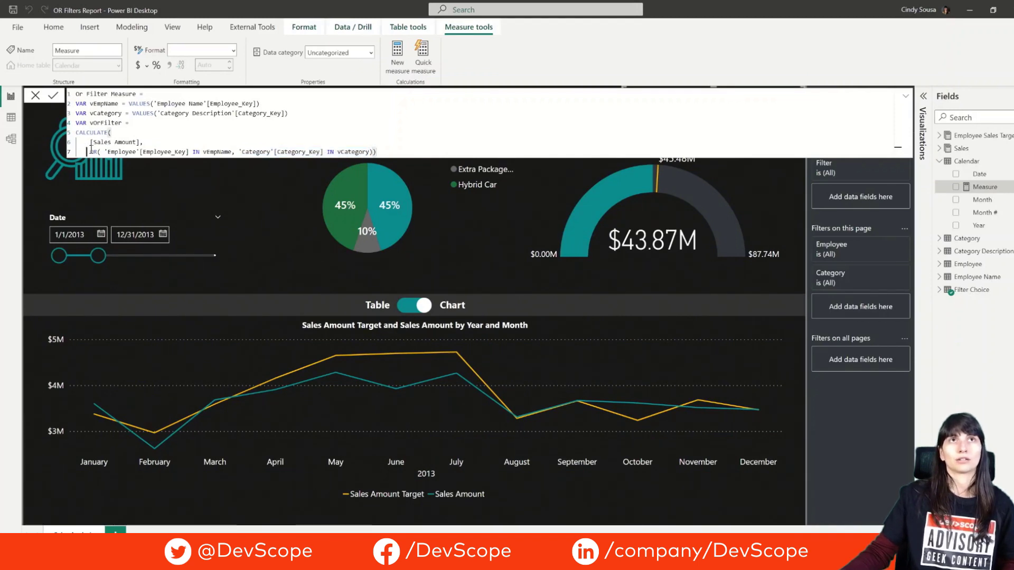
{"action": "left_click_drag", "start_coordinate": [88, 152], "coordinate": [382, 151]}
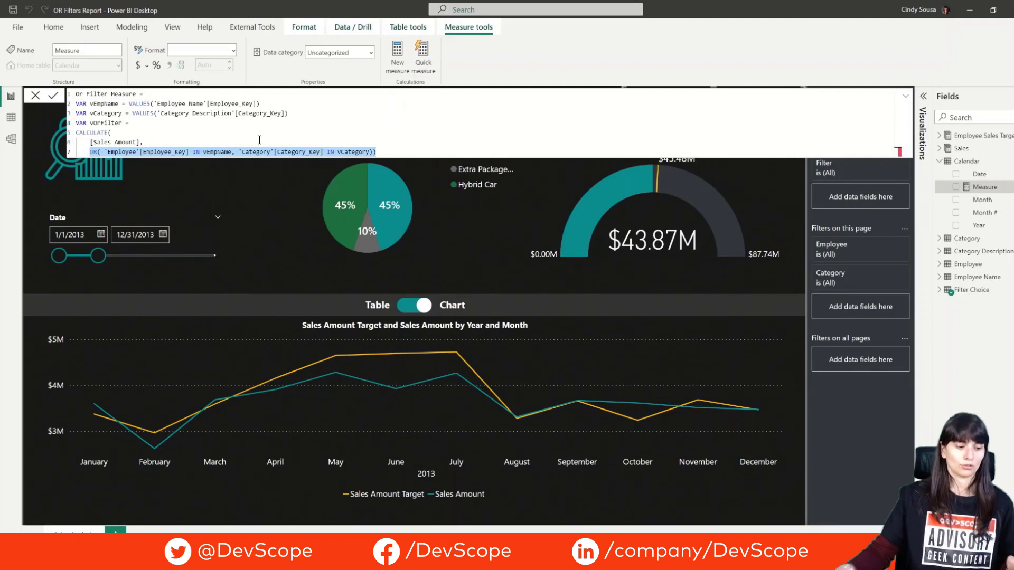
Wrap the OR condition of vOrFilter in KEEPFILTERS
{"action": "left_click", "coordinate": [170, 142]}
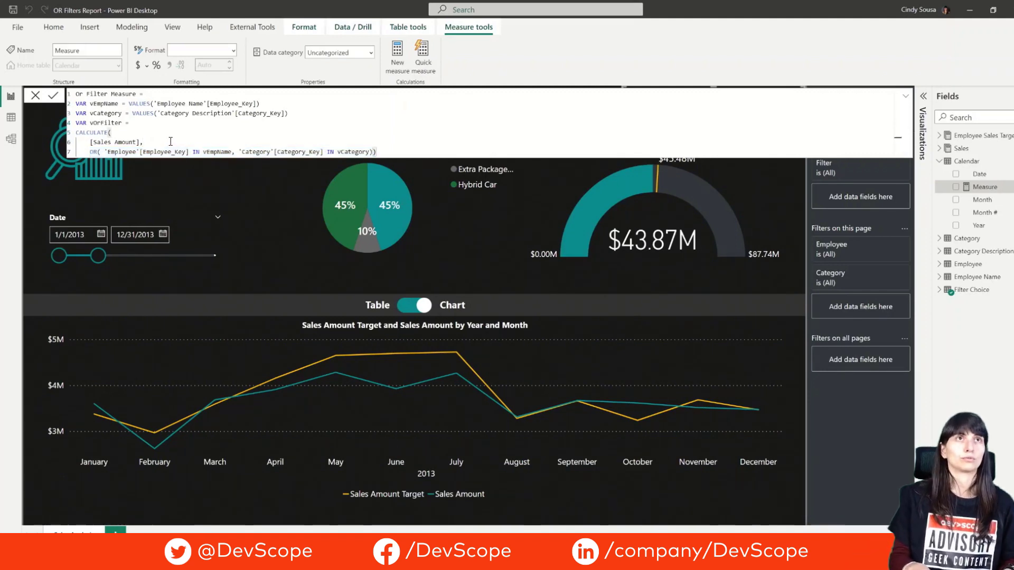
{"action": "key", "text": "Return"}
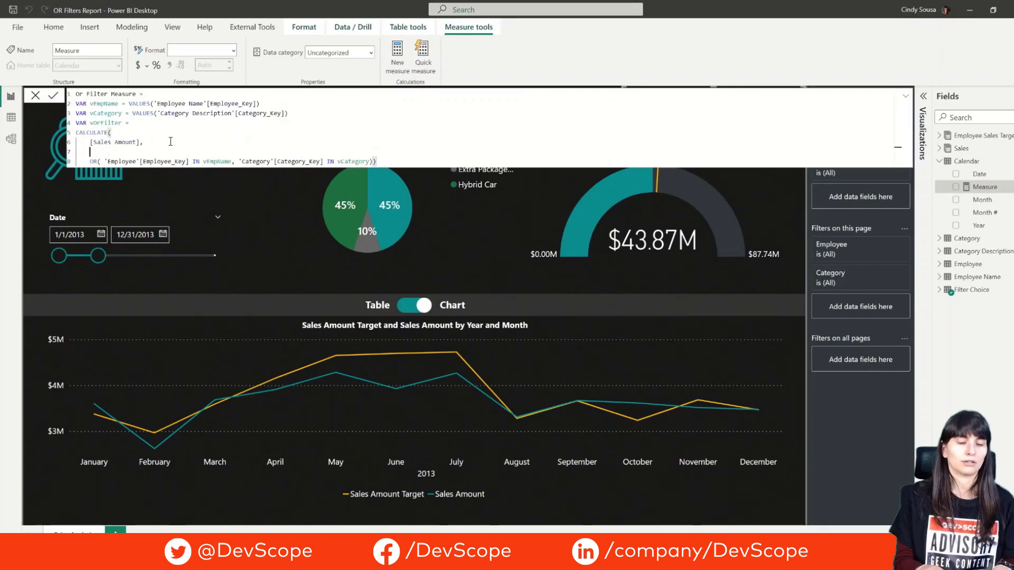
{"action": "type", "text": "KEEPFILTERS("}
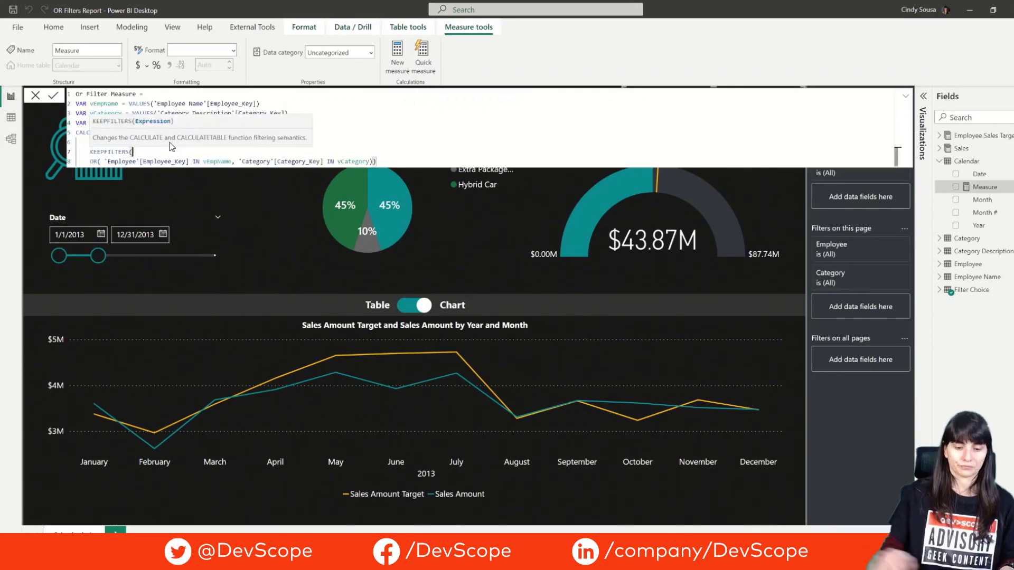
{"action": "left_click", "coordinate": [397, 159]}
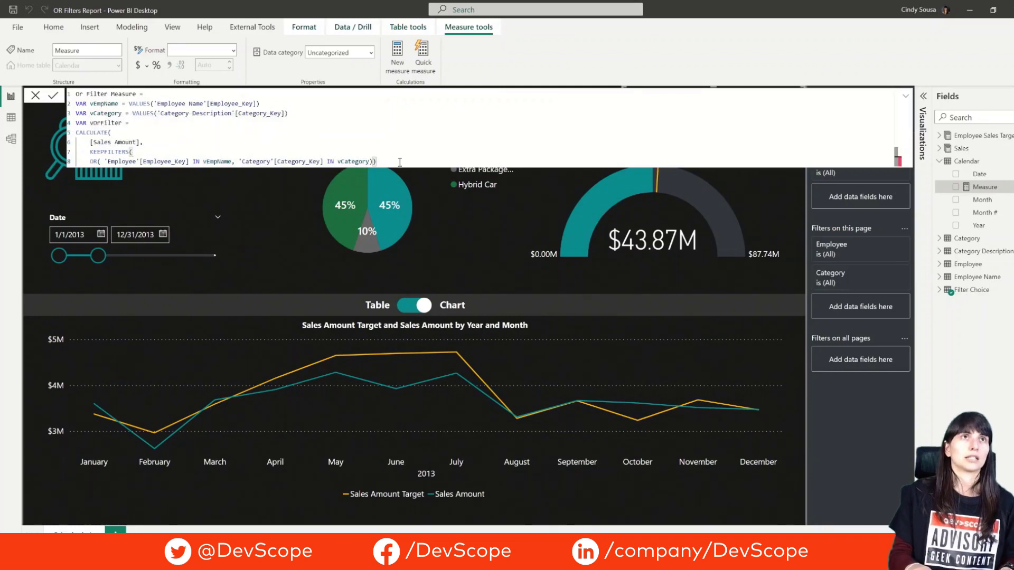
{"action": "key", "text": "Return"}
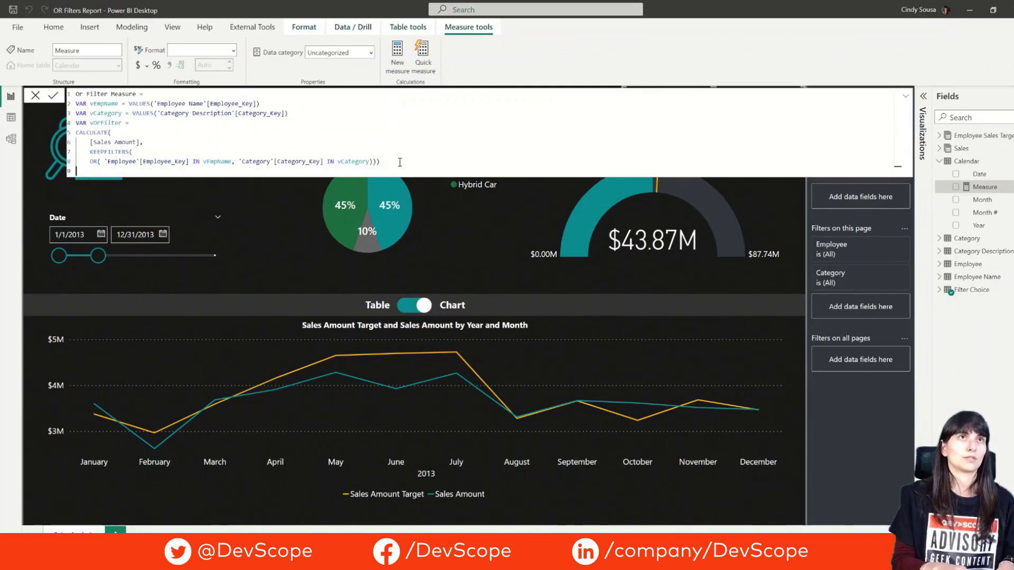
Try to finish the measure by returning vOrFilter and committing the formula
{"action": "type", "text": "RETURN"}
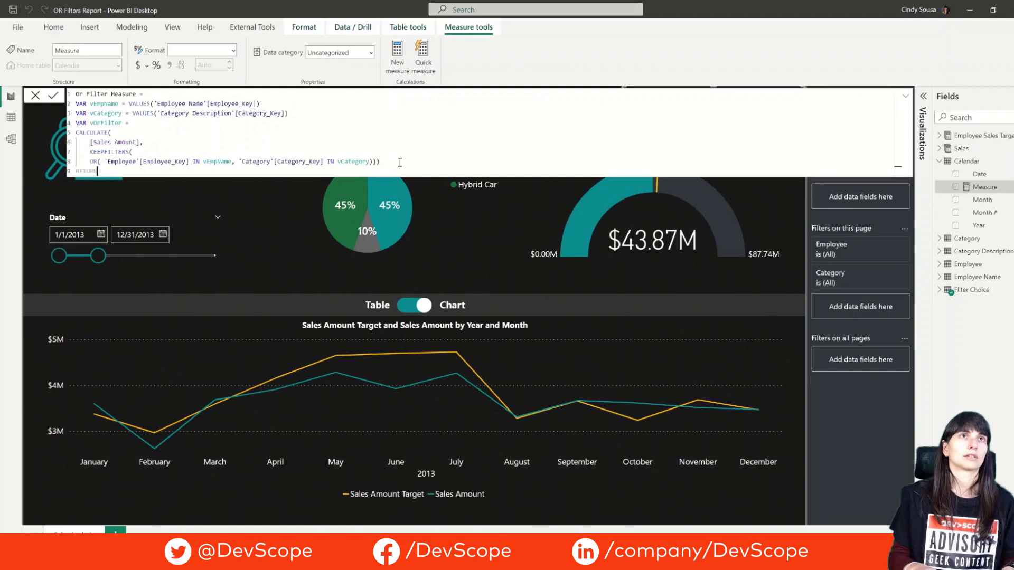
{"action": "type", "text": " vOrFilter"}
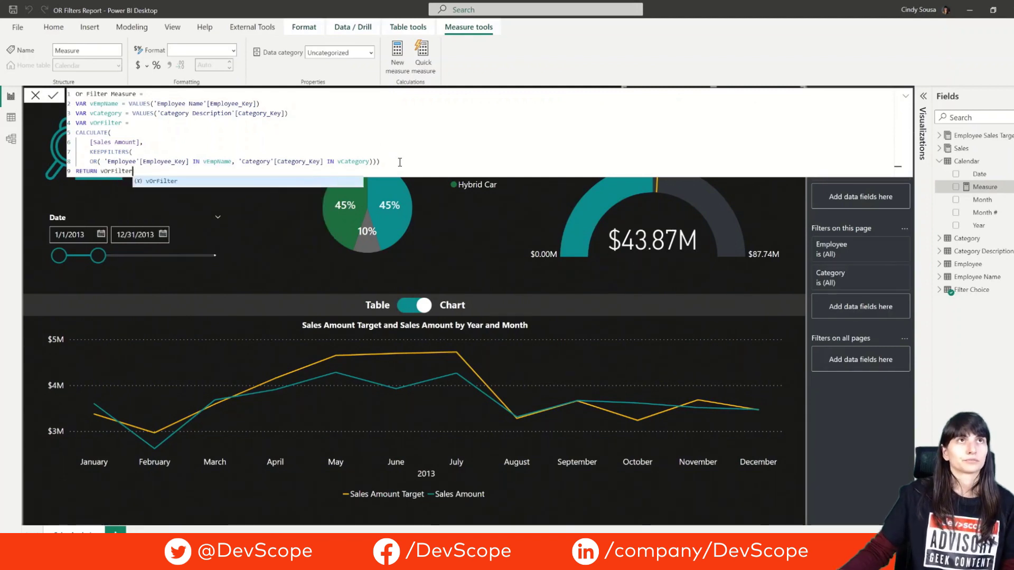
{"action": "key", "text": "Escape"}
{"action": "left_click", "coordinate": [54, 97]}
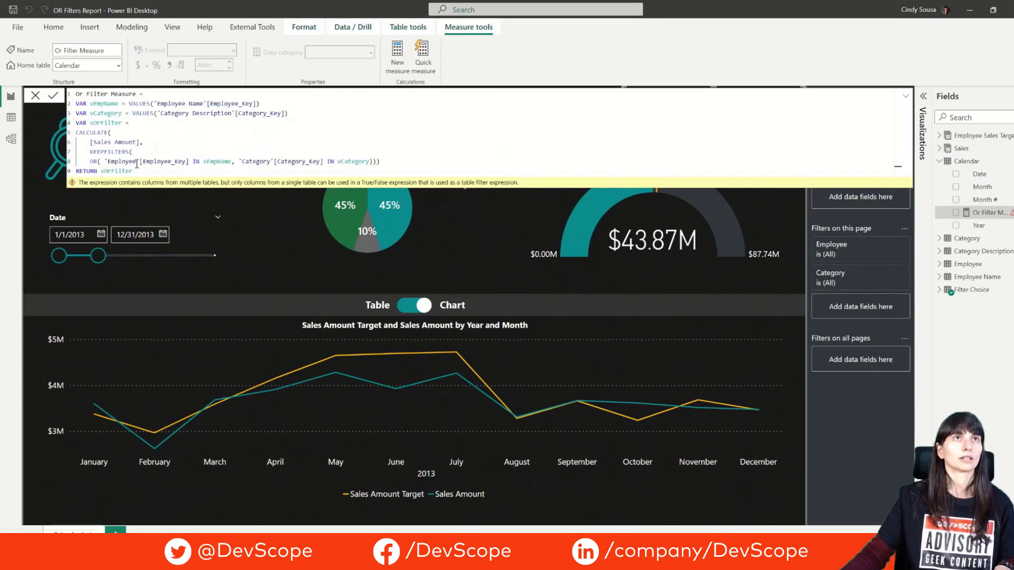
Rewrite the vOrFilter calculation with two KEEPFILTERS OR conditions, matching the employee and category keys of 'Sales' and of 'Employee Sales Target'
{"action": "left_click_drag", "start_coordinate": [140, 170], "coordinate": [76, 132]}
{"action": "type", "text": "CALCULATE(     [Sales Amount],     KEEPFILTERS(         OR( 'Sales'[Employee_Key] IN vEmpName, 'Sales'[Category_Key] IN vCategory)),     KEEPFILTERS(         OR( 'Employee Sales Target'[Employee_Key] IN vEmpName, 'Employee Sales Target'[Category_Key] IN vCategory)))"}
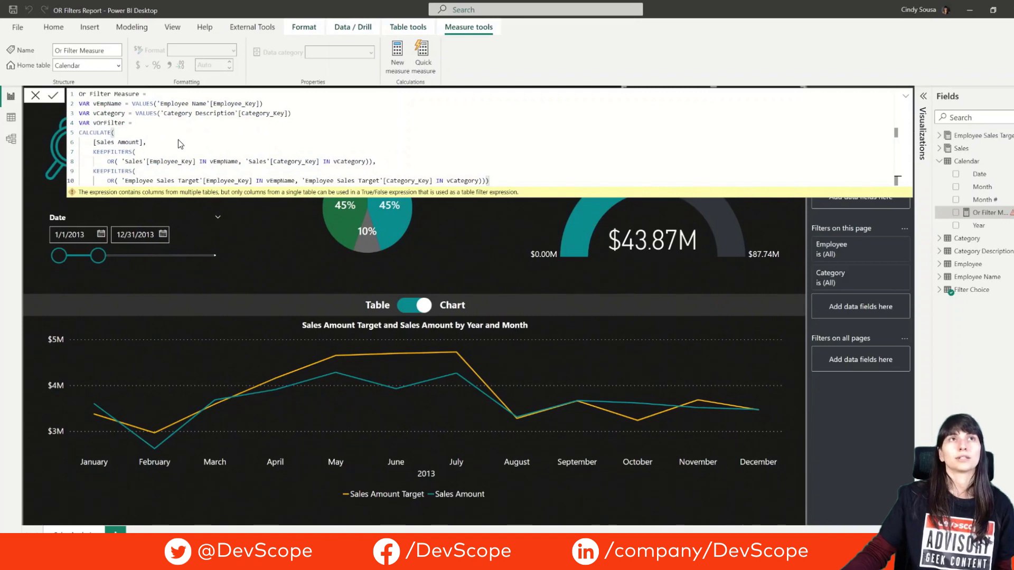
{"action": "left_click", "coordinate": [109, 164]}
{"action": "left_click_drag", "start_coordinate": [110, 164], "coordinate": [374, 164]}
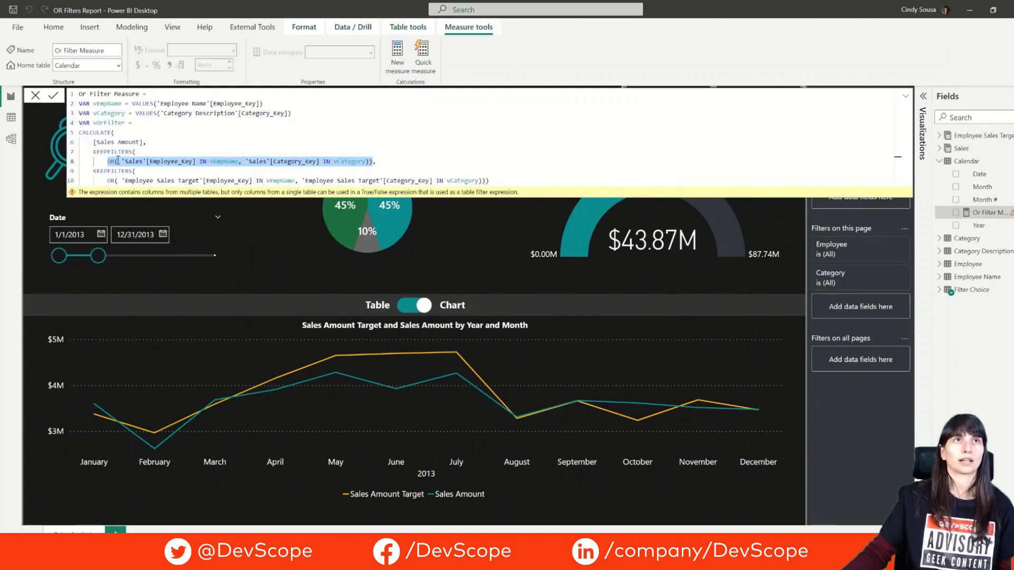
{"action": "left_click_drag", "start_coordinate": [104, 181], "coordinate": [500, 179]}
Add variable vAndFilter calculating [Sales Amount] with four USERELATIONSHIP calls linking Sales and 'Employee Sales Target' keys to 'Employee Name' and 'Category Description'
{"action": "left_click", "coordinate": [509, 177]}
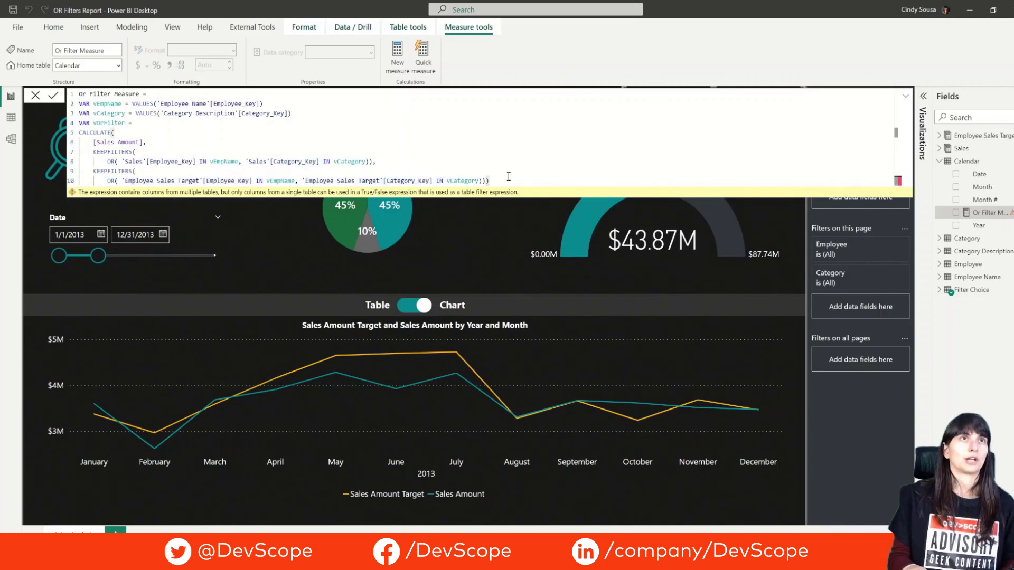
{"action": "key", "text": "Return"}
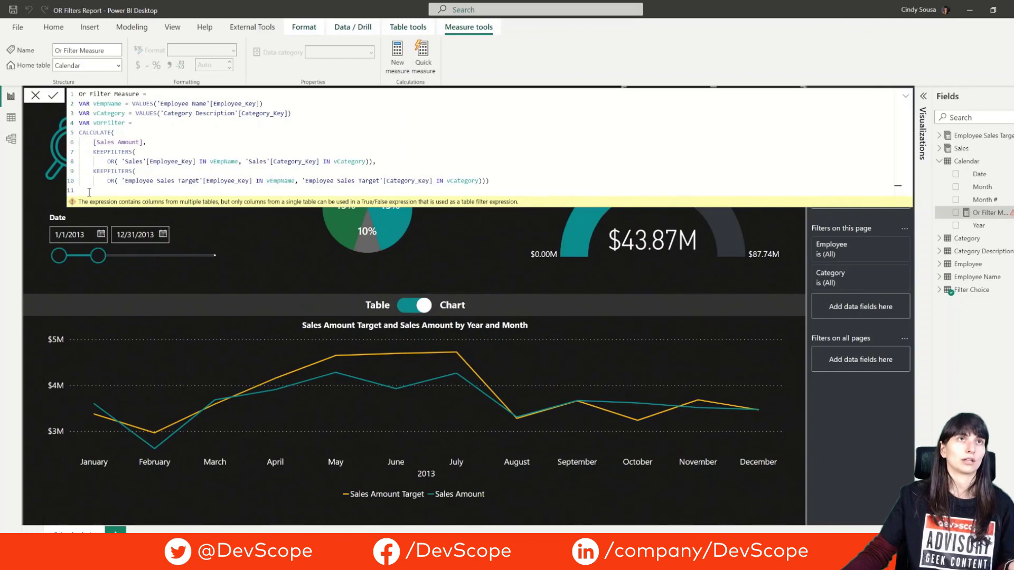
{"action": "type", "text": "VAR vAndFilter = CALCULATE(     [Sales Amount],     USERELATIONSHIP( Sales[Employee_Key], 'Employee Name'[Employee_Key]),     USERELATIONSHIP( Sales[Category_Key], 'Category Description'[Category_Key]),     USERELATIONSHIP( 'Employee Sales Target'[Employee_Key], 'Employee Name'[Employee_Key]), USERELATIONSHIP( 'Employee Sales Target'[Category_Key], 'Category Description'[Category_Key]))"}
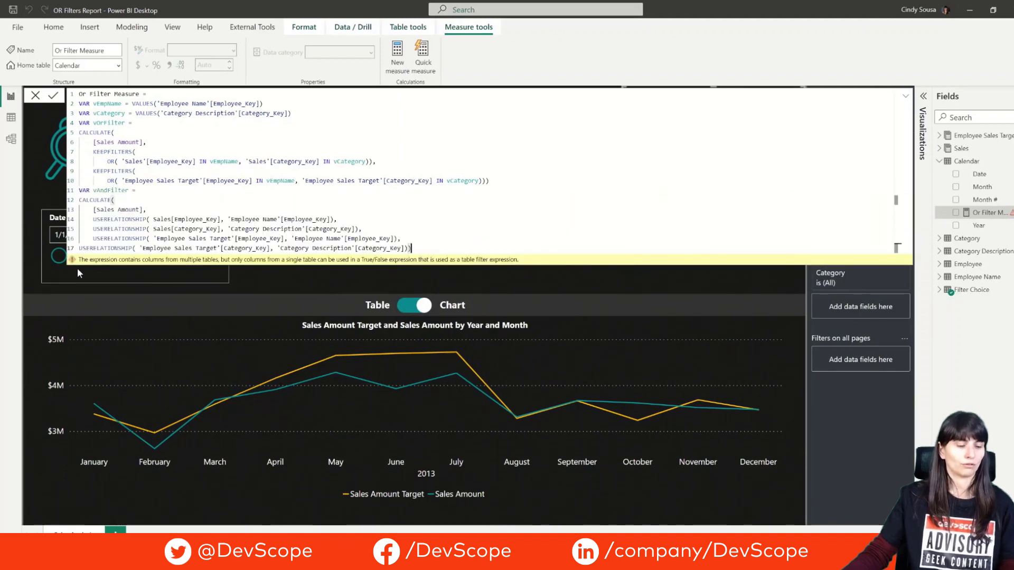
{"action": "left_click", "coordinate": [81, 248]}
{"action": "key", "text": "Tab"}
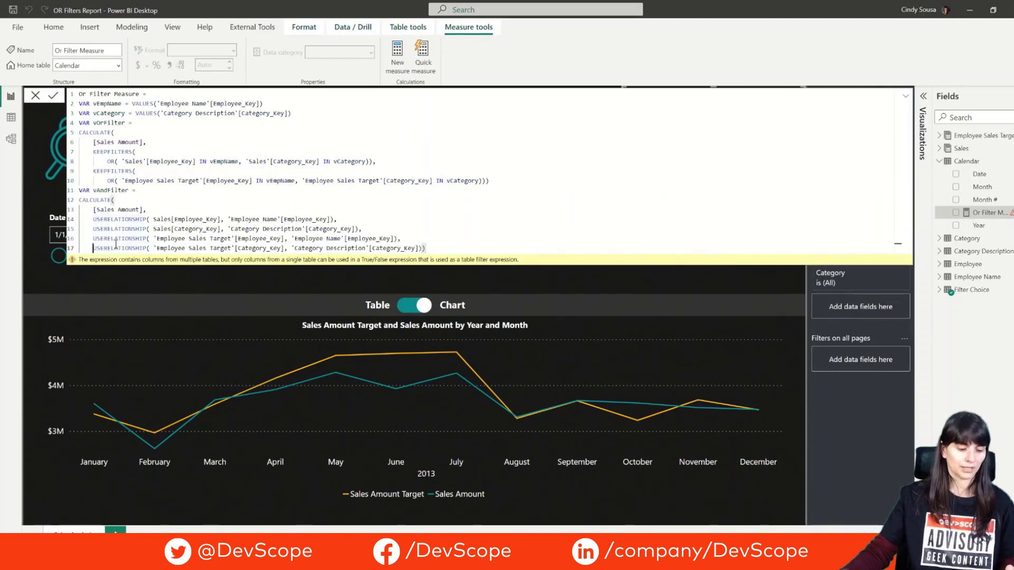
Add vSelectedFilterChoice as SELECTEDVALUE('Filter Choice'[Filter]) and return vOrFilter when it equals "OR Filter", otherwise vAndFilter
{"action": "left_click", "coordinate": [434, 248]}
{"action": "key", "text": "shift+Return"}
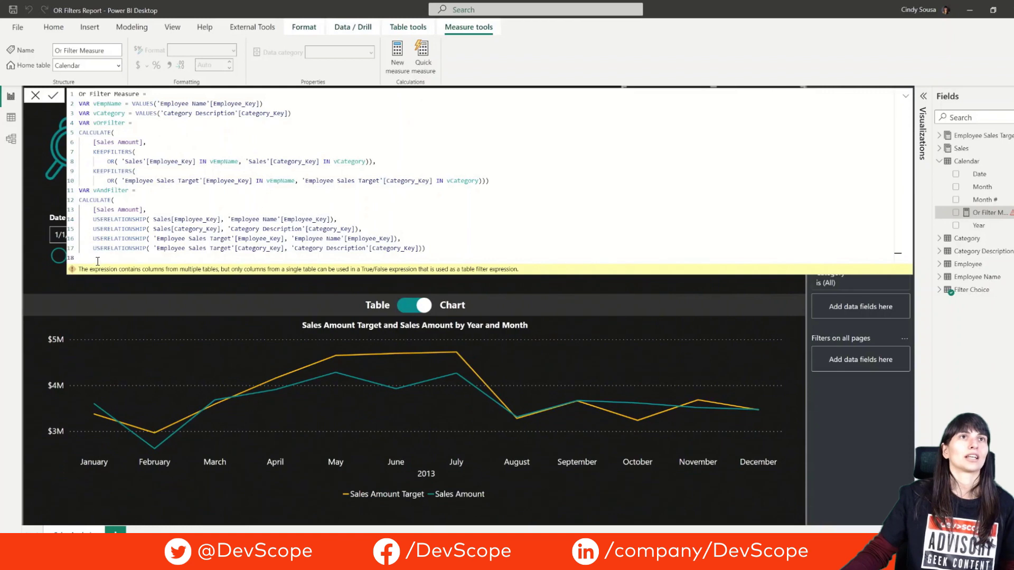
{"action": "type", "text": "VAR vSelectedFilterChoice = SELECTEDVALUE('Filter Choice'[Filter]) RETURN IF( vSelectedFilterChoice = \"OR Filter\", vOrFilter, vAndFilter)"}
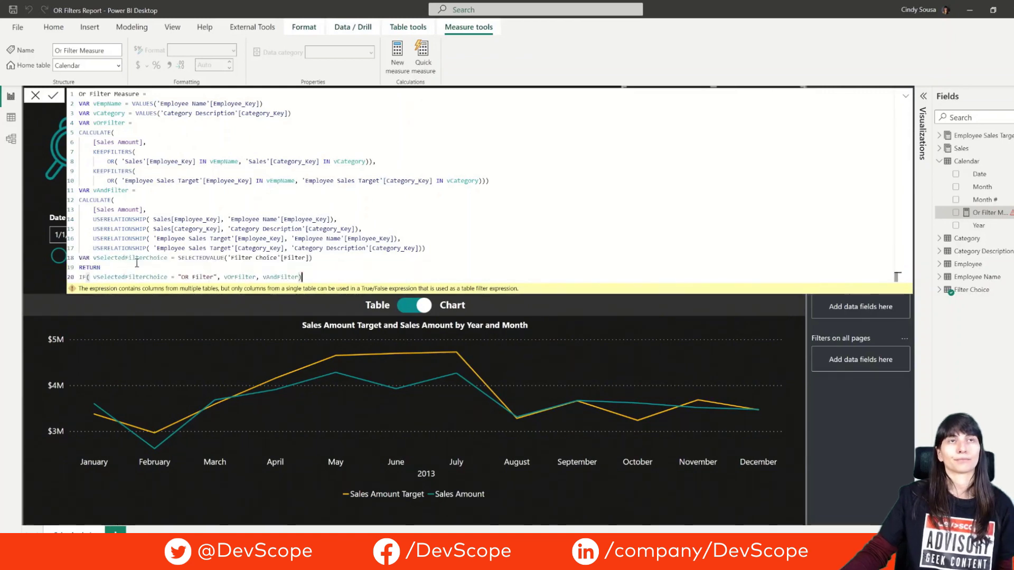
{"action": "double_click", "coordinate": [205, 257]}
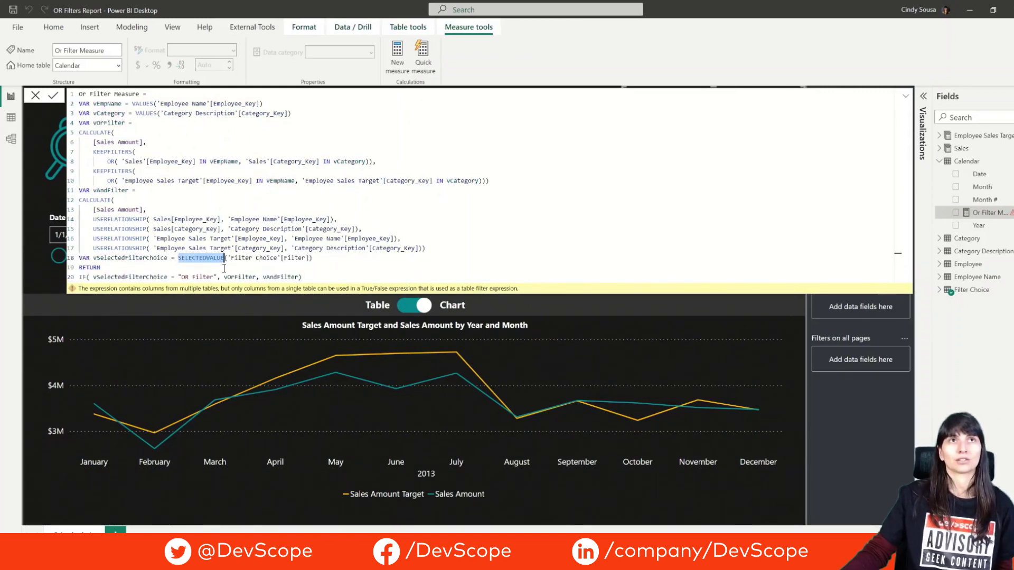
{"action": "left_click_drag", "start_coordinate": [227, 257], "coordinate": [310, 258]}
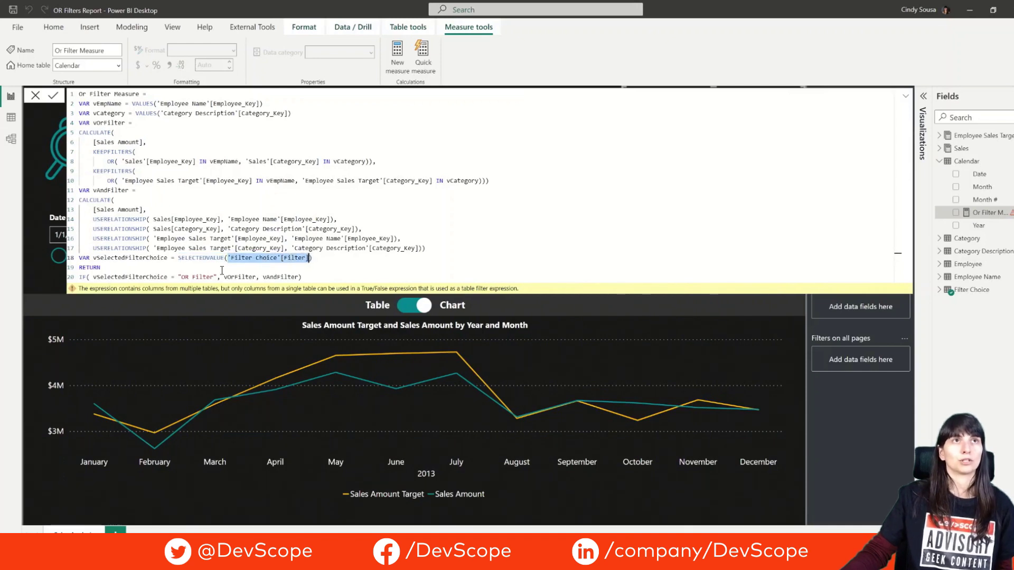
{"action": "double_click", "coordinate": [89, 267]}
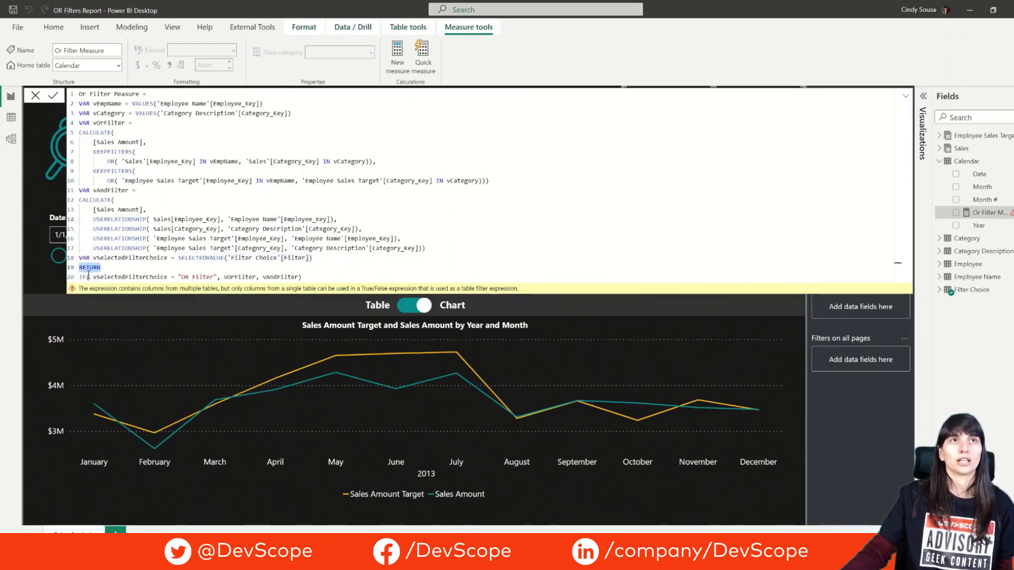
{"action": "left_click_drag", "start_coordinate": [80, 277], "coordinate": [112, 278]}
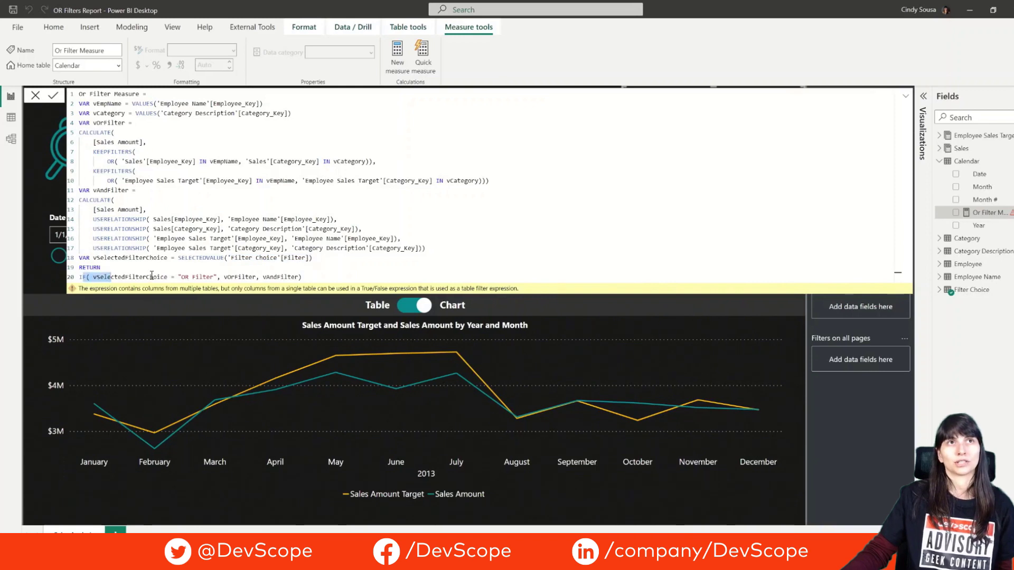
{"action": "left_click_drag", "start_coordinate": [178, 277], "coordinate": [206, 277]}
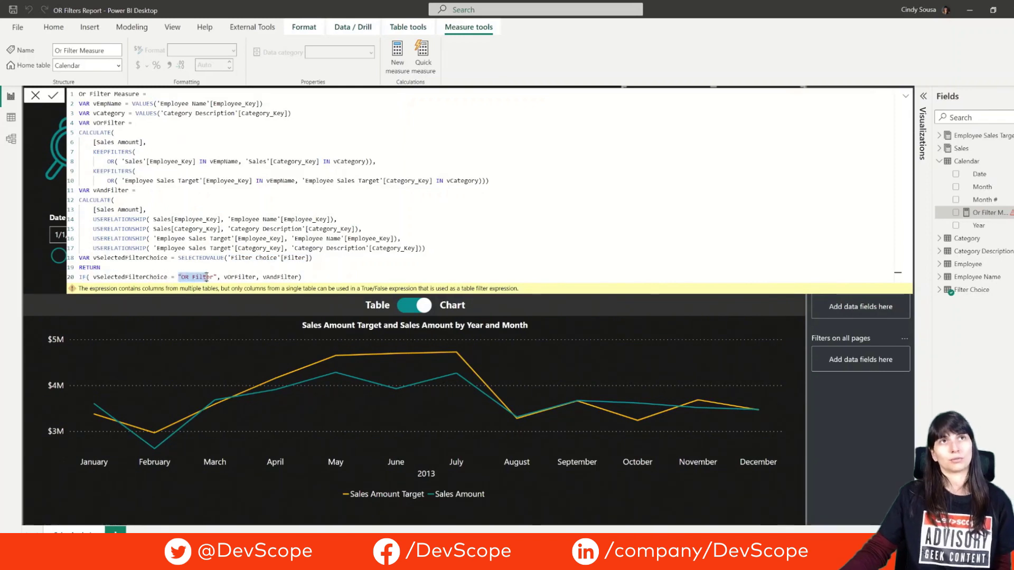
{"action": "double_click", "coordinate": [237, 276]}
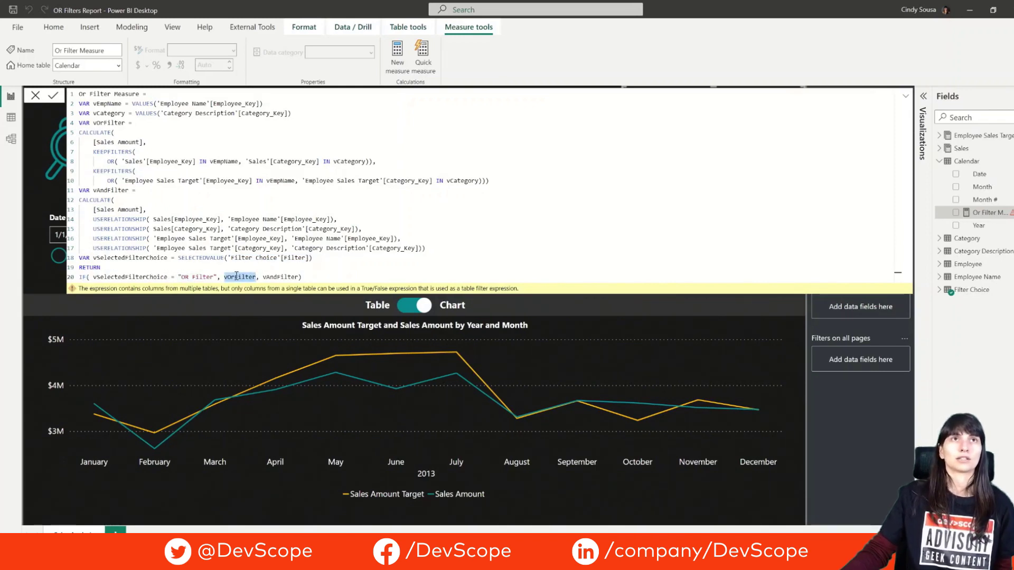
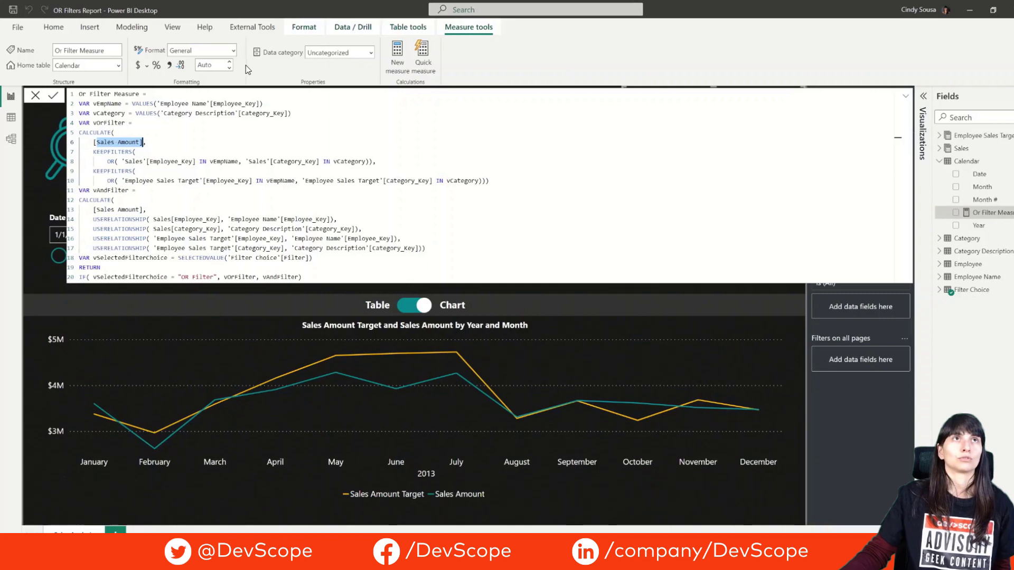
Open the model in Tabular Editor and create a calculation group named "Calculation Group OR Filters"
{"action": "left_click", "coordinate": [246, 32]}
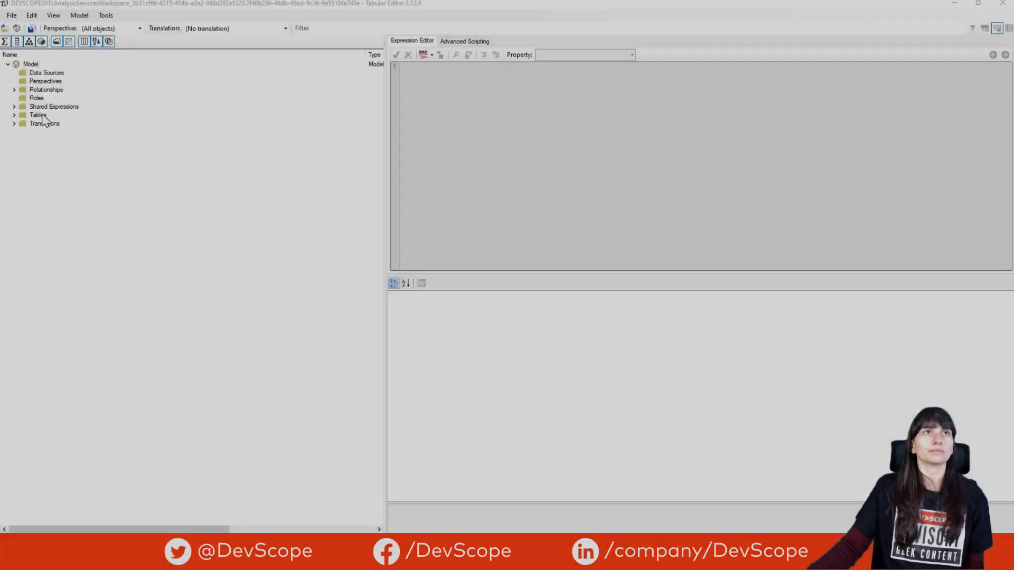
{"action": "right_click", "coordinate": [42, 116]}
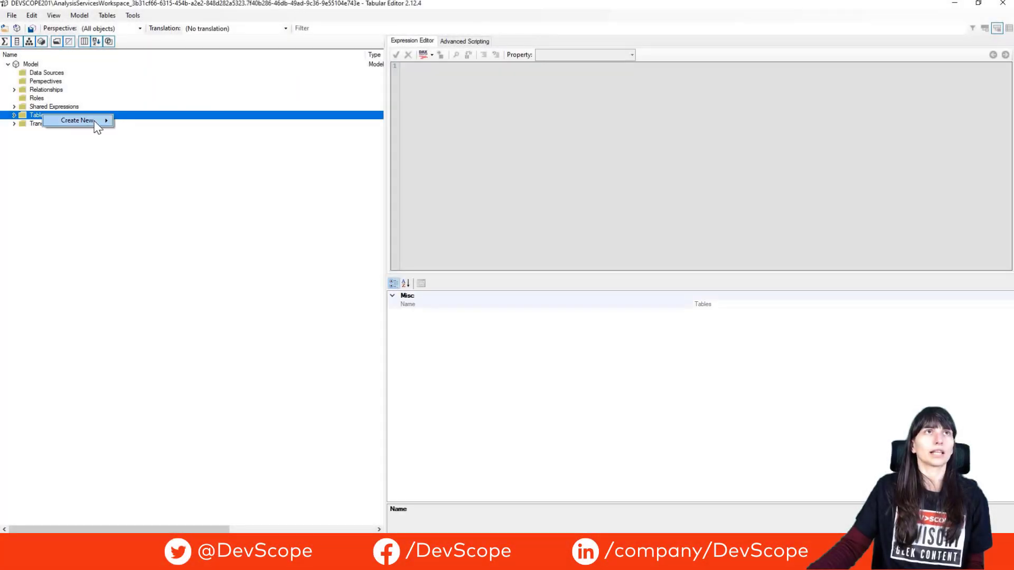
{"action": "mouse_move", "coordinate": [100, 120]}
{"action": "left_click", "coordinate": [161, 145]}
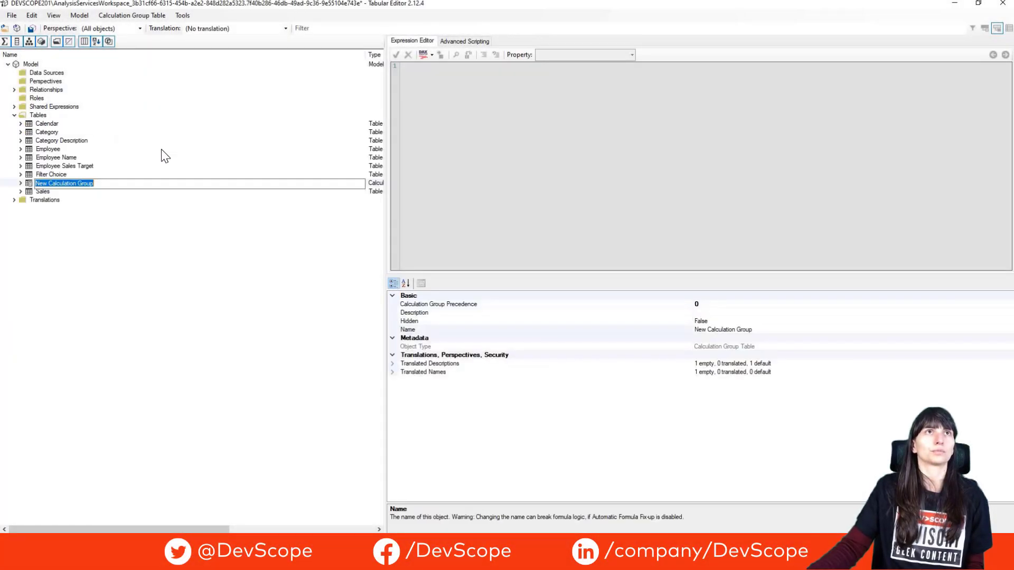
{"action": "type", "text": "Calculation Group OR Filters"}
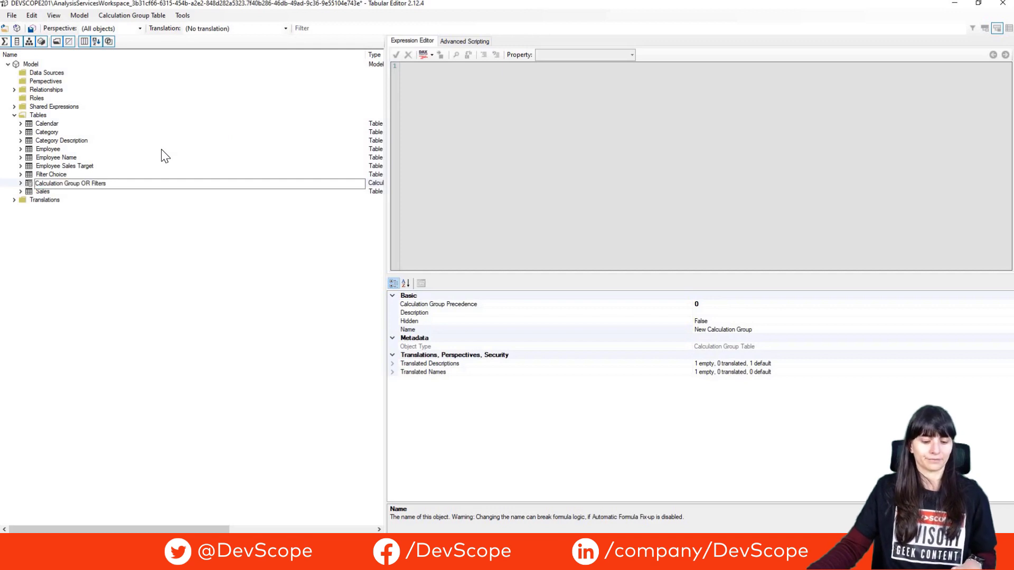
{"action": "key", "text": "Return"}
Add a calculation item named "OrFilters" to Calculation Group OR Filters
{"action": "right_click", "coordinate": [86, 122]}
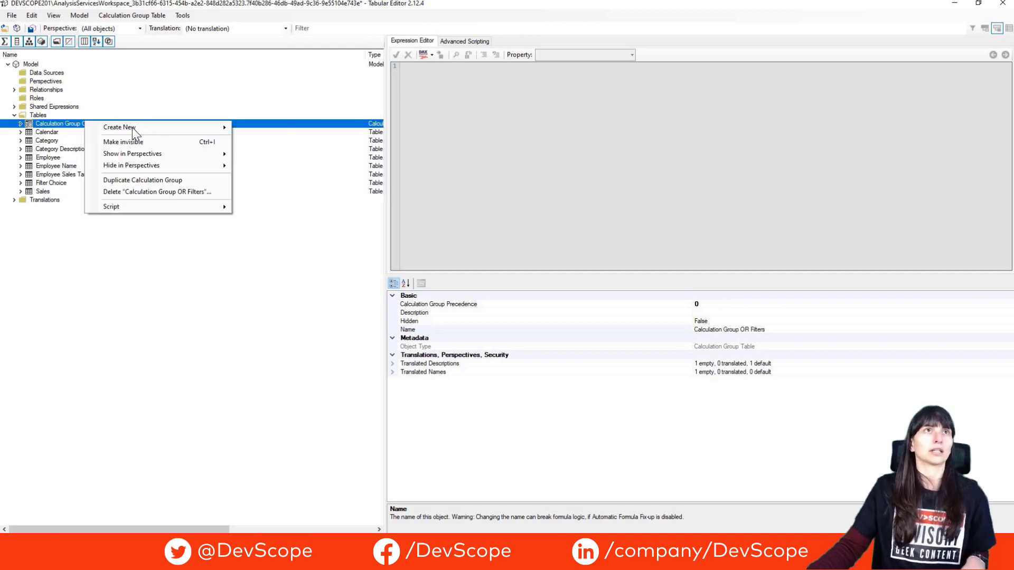
{"action": "mouse_move", "coordinate": [180, 127]}
{"action": "left_click", "coordinate": [258, 129]}
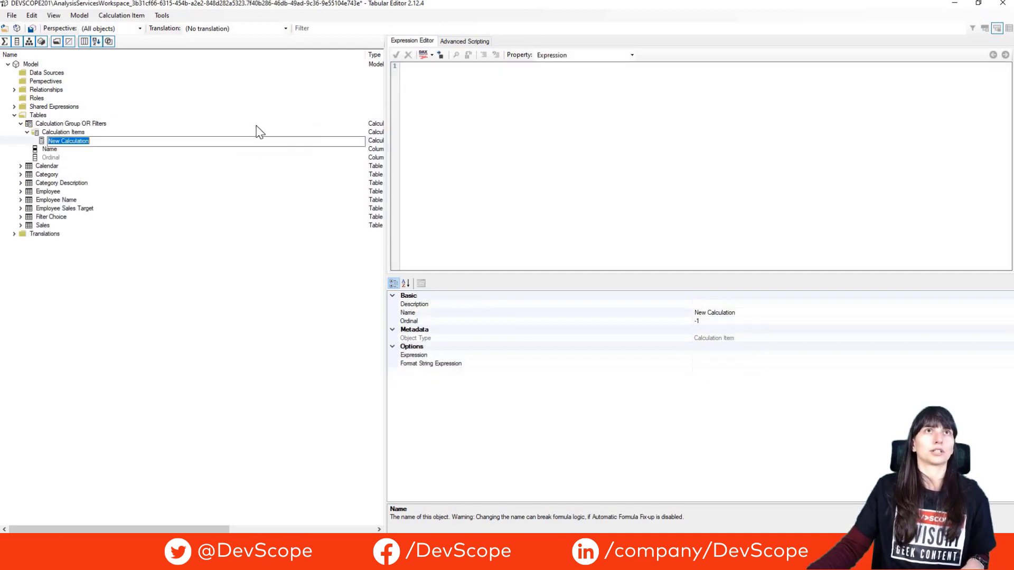
{"action": "type", "text": "OrFilter"}
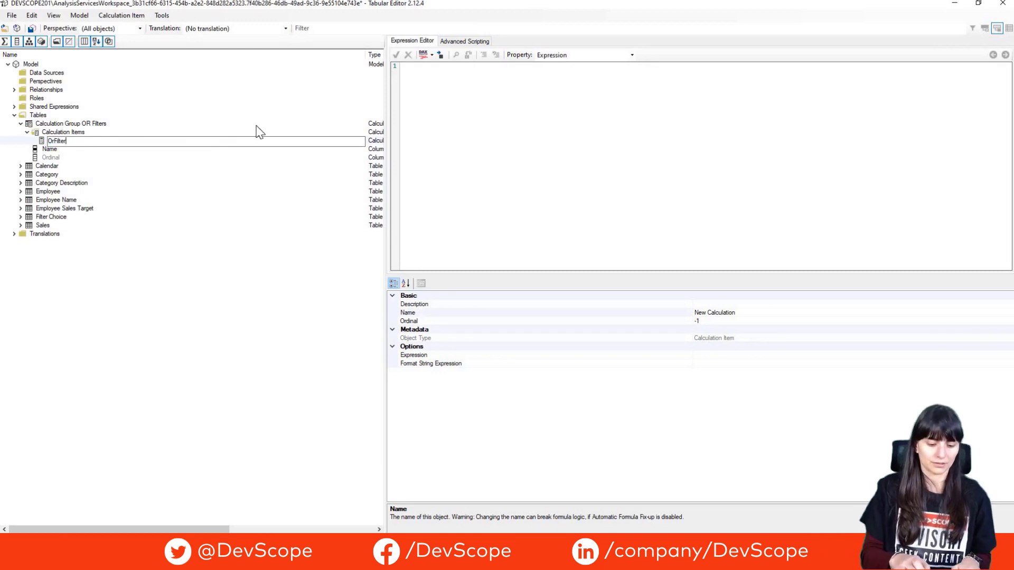
{"action": "type", "text": "s"}
{"action": "key", "text": "Return"}
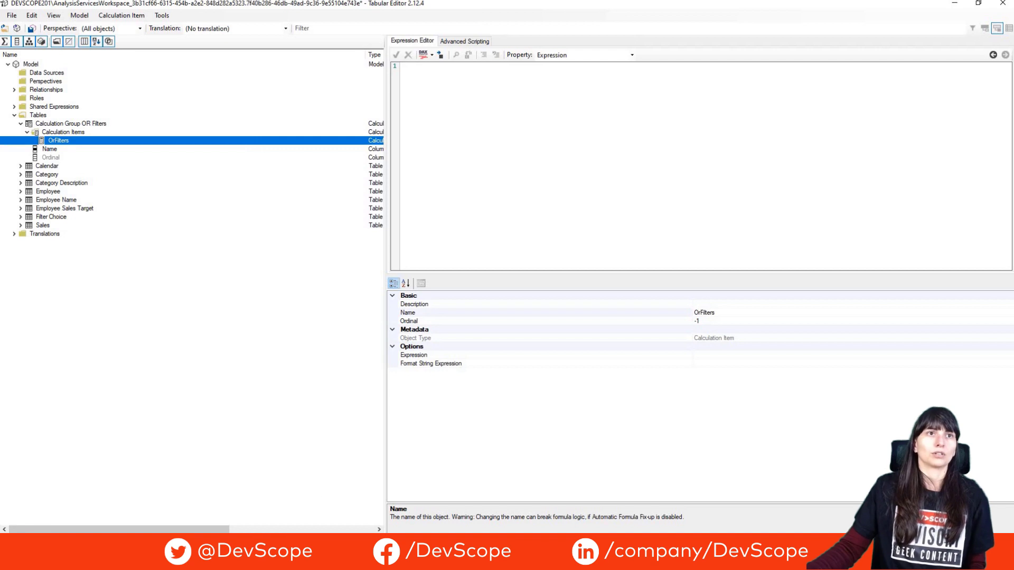
Copy the DAX body of Or Filter Measure from Power BI Desktop into the OrFilters expression in Tabular Editor
{"action": "key", "text": "alt+Tab"}
{"action": "left_click_drag", "start_coordinate": [149, 152], "coordinate": [93, 109]}
{"action": "key", "text": "ctrl+c"}
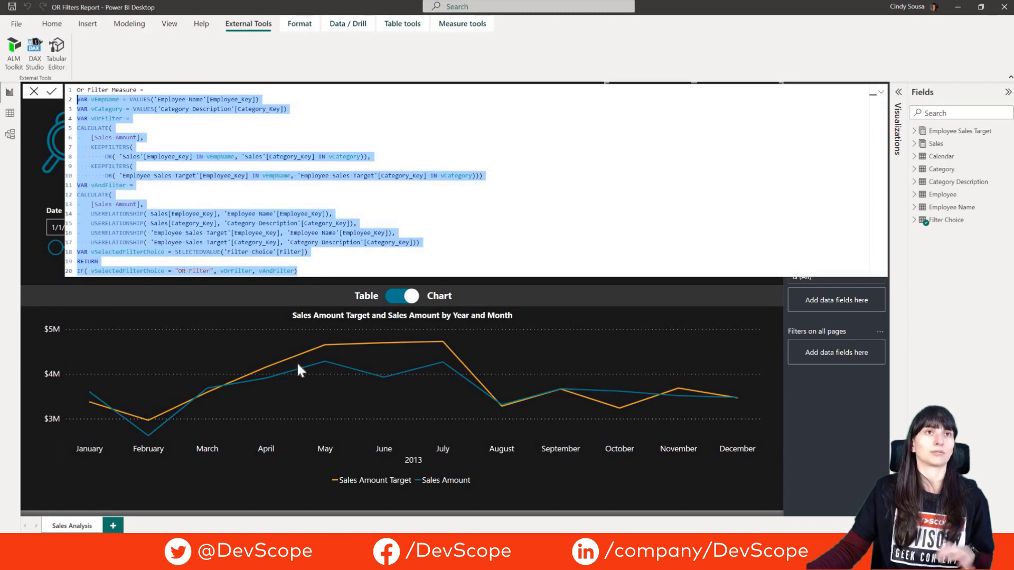
{"action": "key", "text": "alt+Tab"}
{"action": "key", "text": "ctrl+v"}
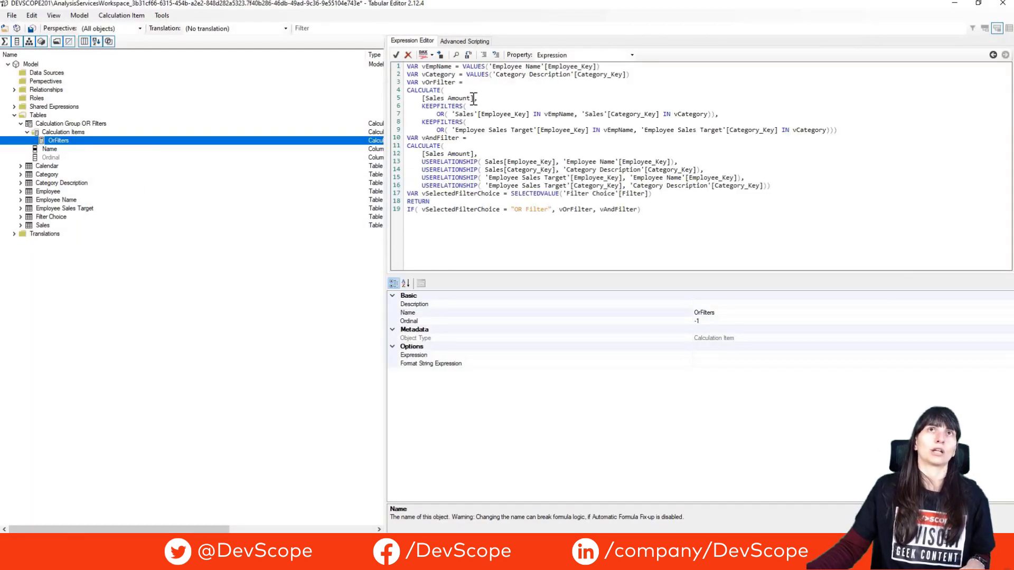
Replace [Sales Amount] with SELECTEDMEASURE() in both the vOrFilter and vAndFilter calculations of the OrFilters expression
{"action": "left_click_drag", "start_coordinate": [474, 98], "coordinate": [408, 100]}
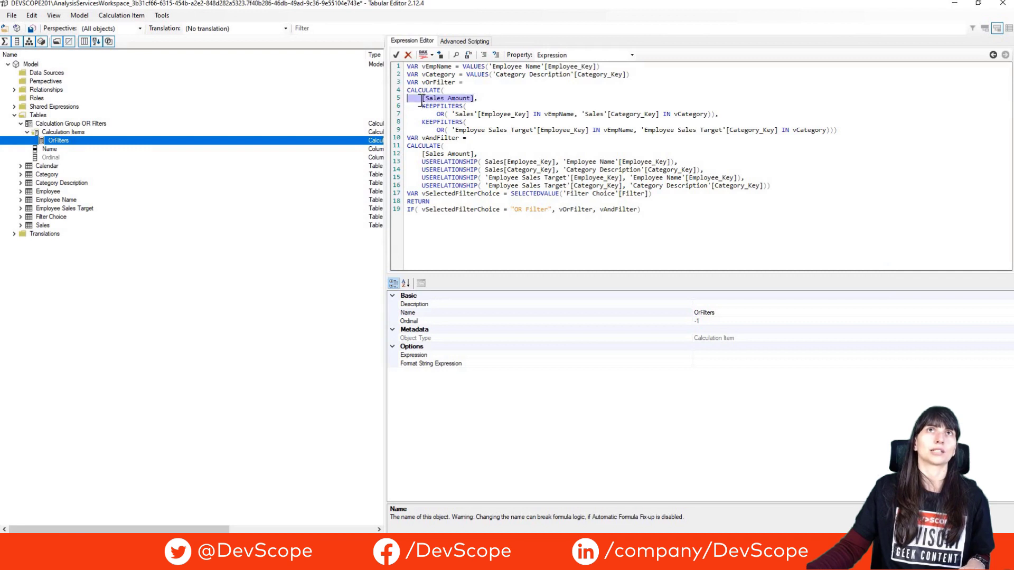
{"action": "type", "text": "SELECTEDMEAS,"}
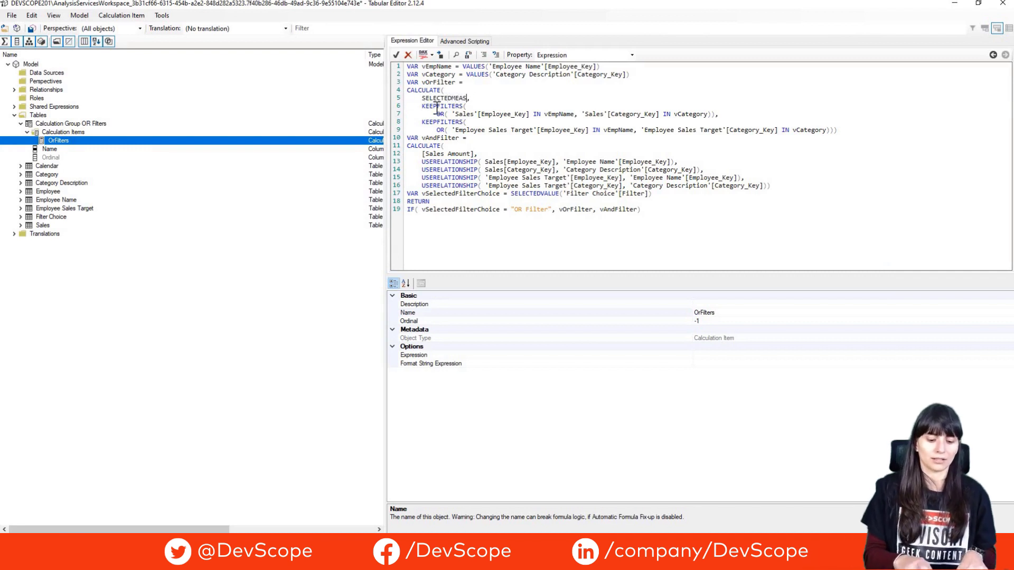
{"action": "type", "text": "()"}
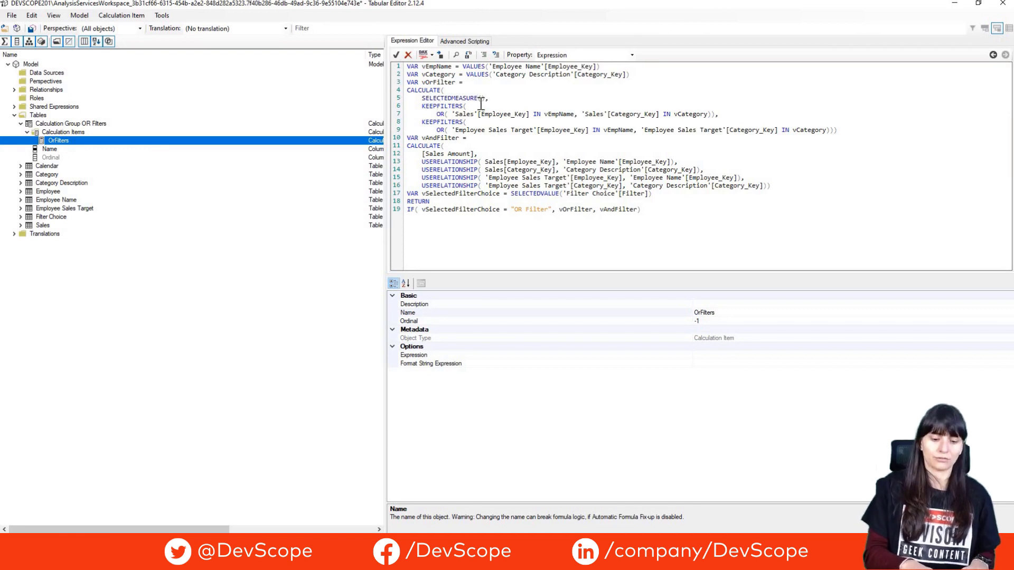
{"action": "left_click_drag", "start_coordinate": [485, 99], "coordinate": [423, 102]}
{"action": "key", "text": "ctrl+c"}
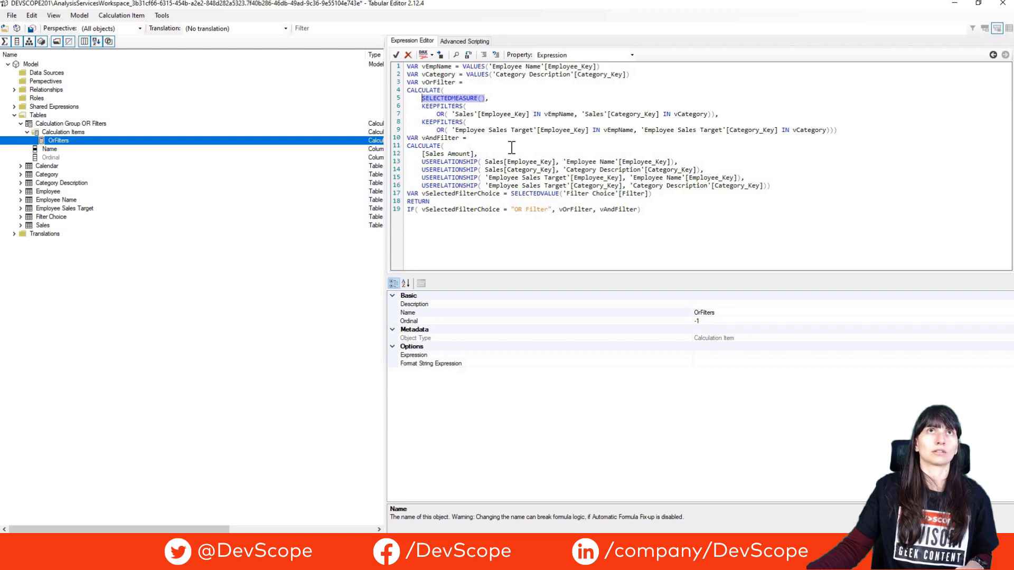
{"action": "left_click_drag", "start_coordinate": [475, 153], "coordinate": [423, 154]}
{"action": "key", "text": "ctrl+v"}
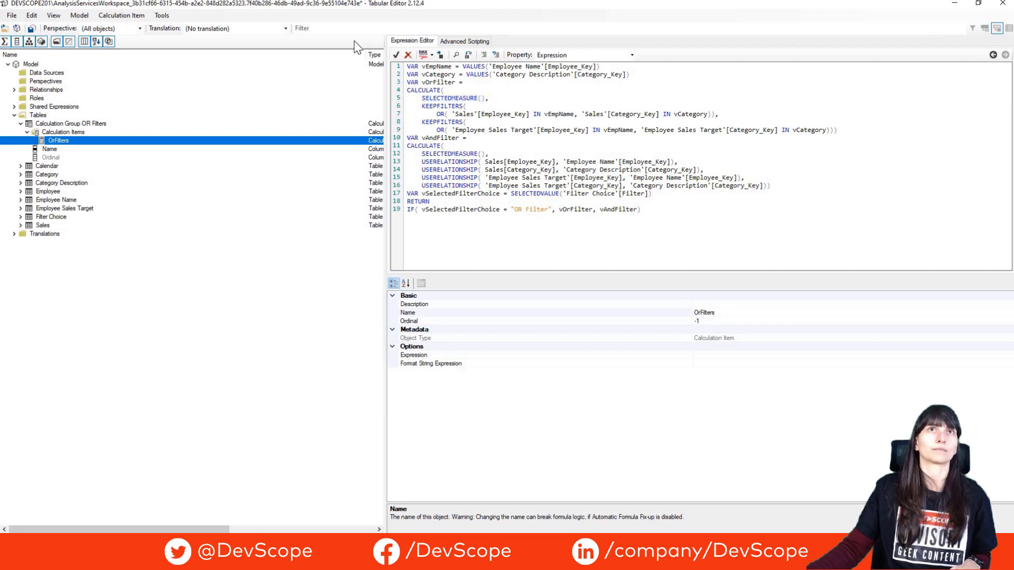
Accept the OrFilters expression and save the changes to the connected model
{"action": "left_click", "coordinate": [396, 55]}
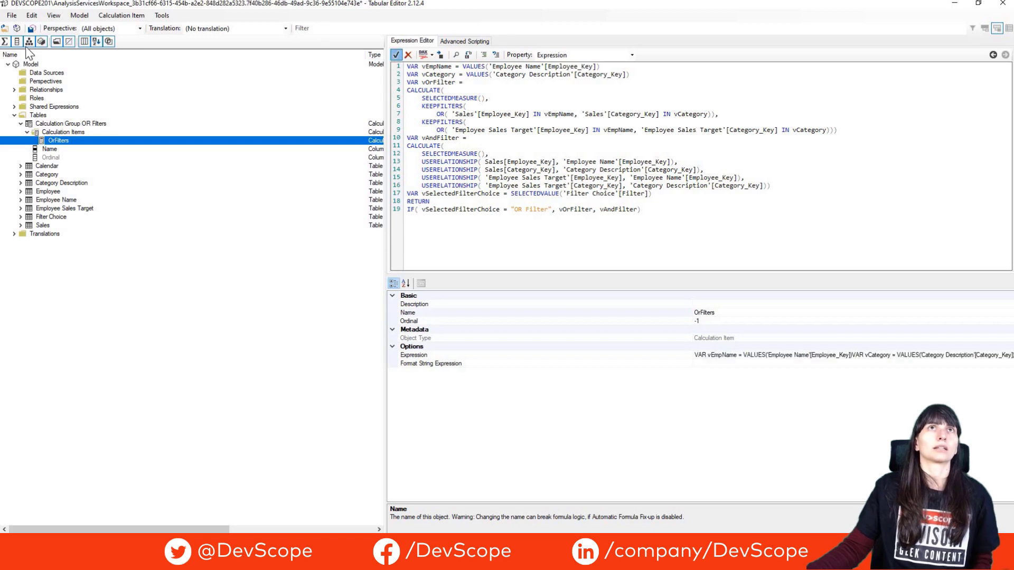
{"action": "left_click", "coordinate": [16, 16]}
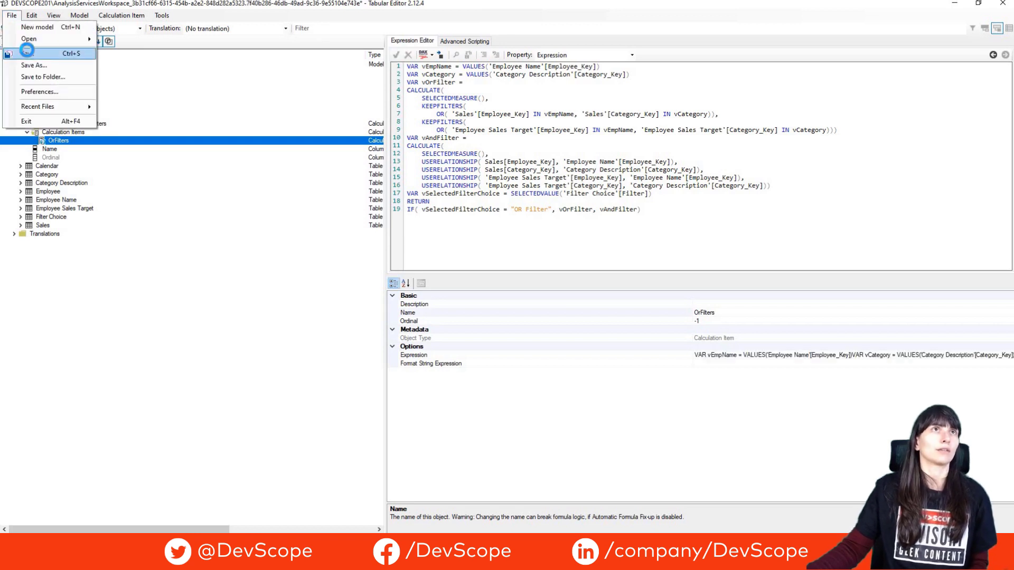
{"action": "left_click", "coordinate": [26, 50]}
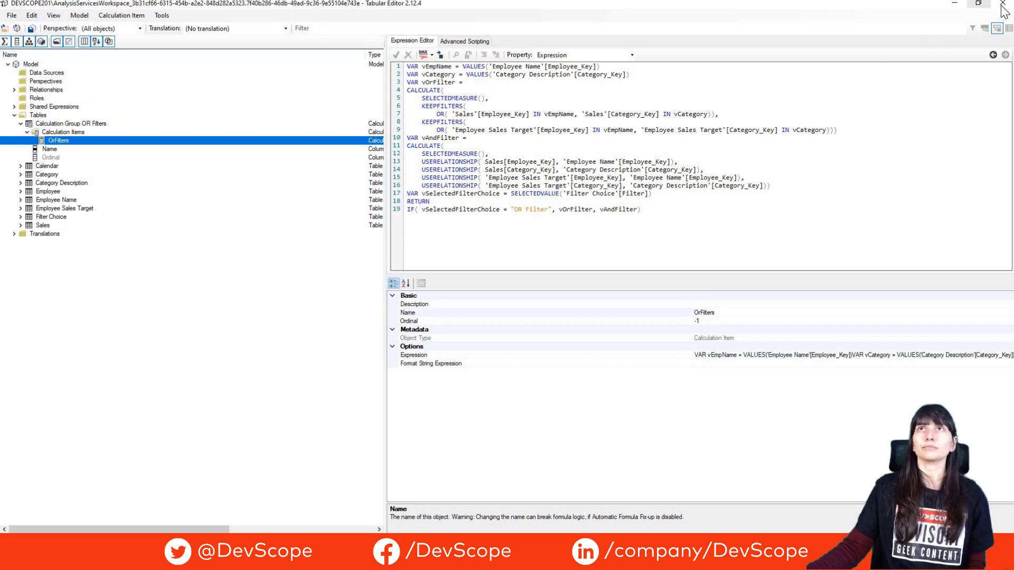
Switch back to Power BI Desktop, load the new calculation group, and close the measure's formula editor
{"action": "key", "text": "alt+Tab"}
{"action": "left_click", "coordinate": [832, 91]}
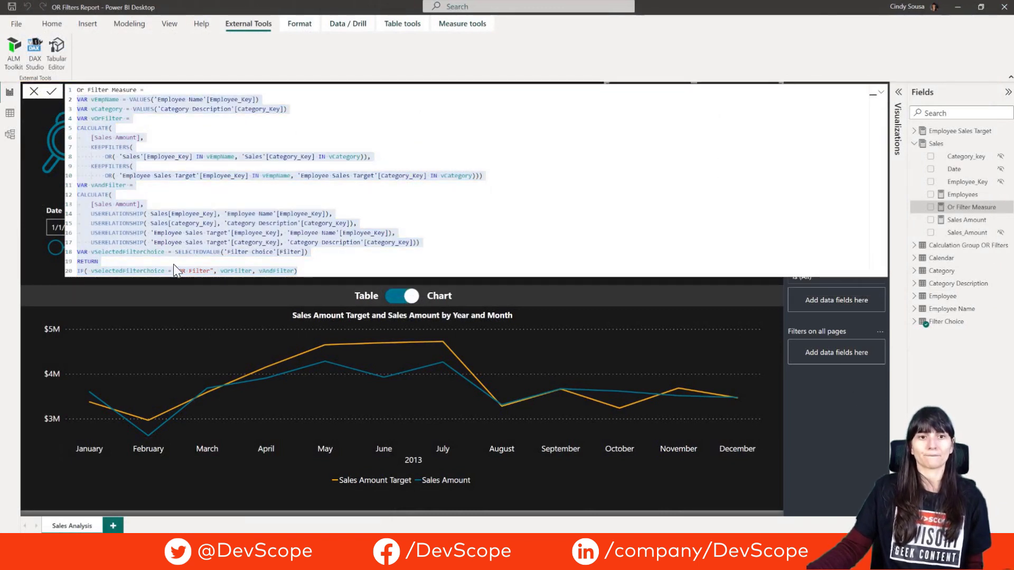
{"action": "left_click", "coordinate": [34, 90]}
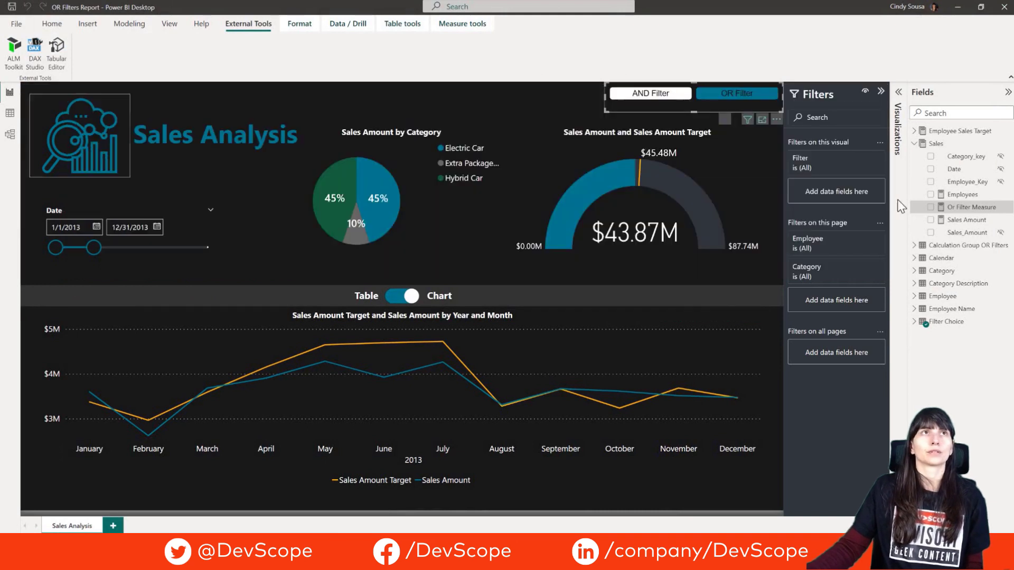
Add the Name field of Calculation Group OR Filters as a page filter and select OrFilters
{"action": "left_click", "coordinate": [915, 143]}
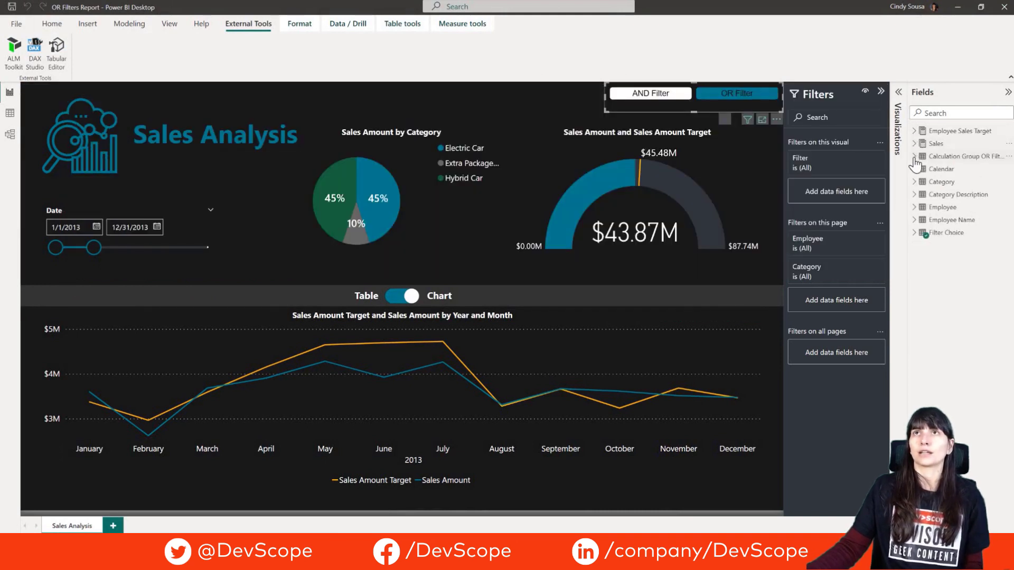
{"action": "left_click", "coordinate": [914, 163]}
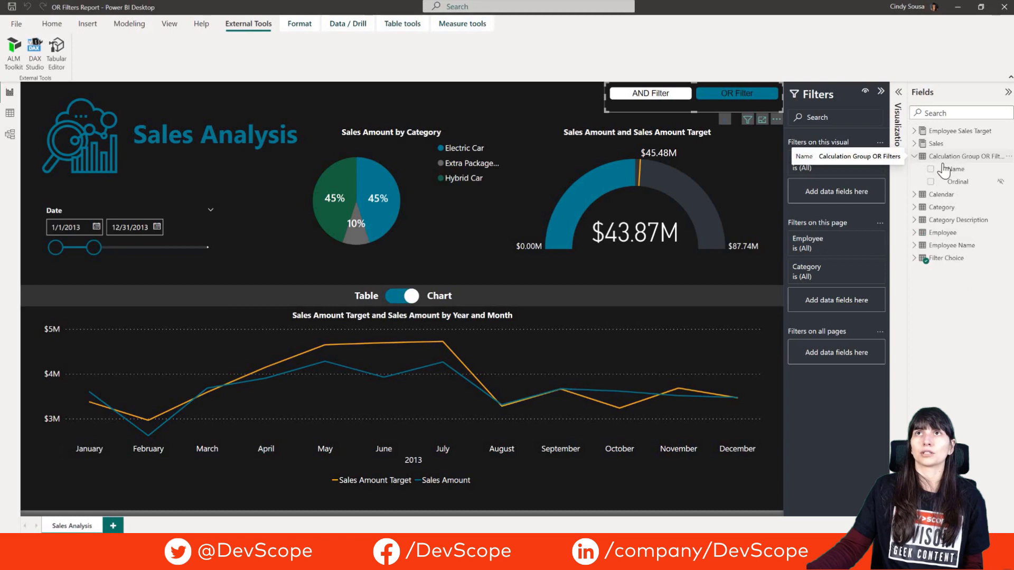
{"action": "left_click_drag", "start_coordinate": [957, 169], "coordinate": [851, 302]}
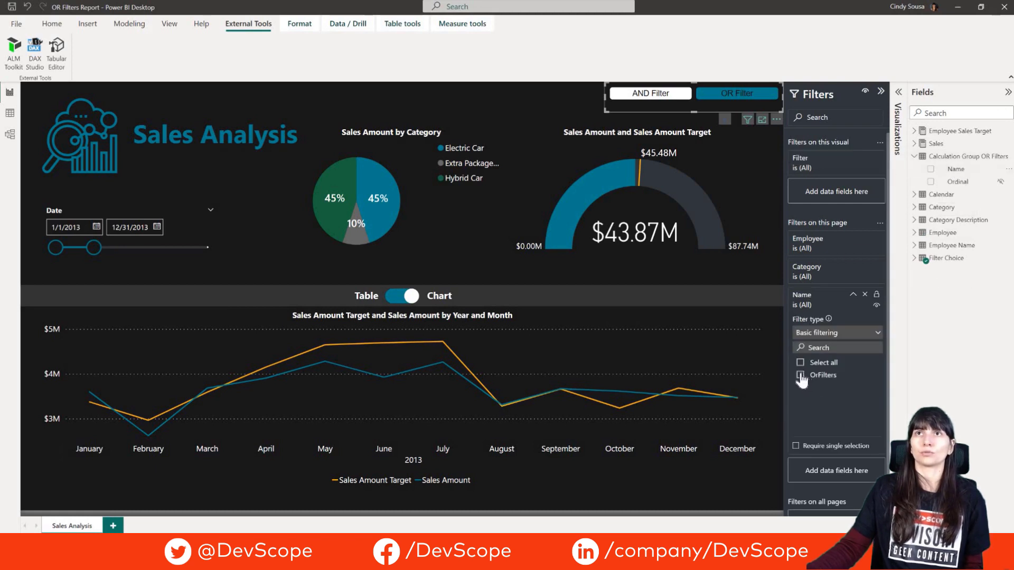
{"action": "left_click", "coordinate": [799, 375]}
{"action": "left_click", "coordinate": [853, 295]}
Remove the existing Employee and Category filters from the page filters
{"action": "left_click_drag", "start_coordinate": [908, 171], "coordinate": [888, 164]}
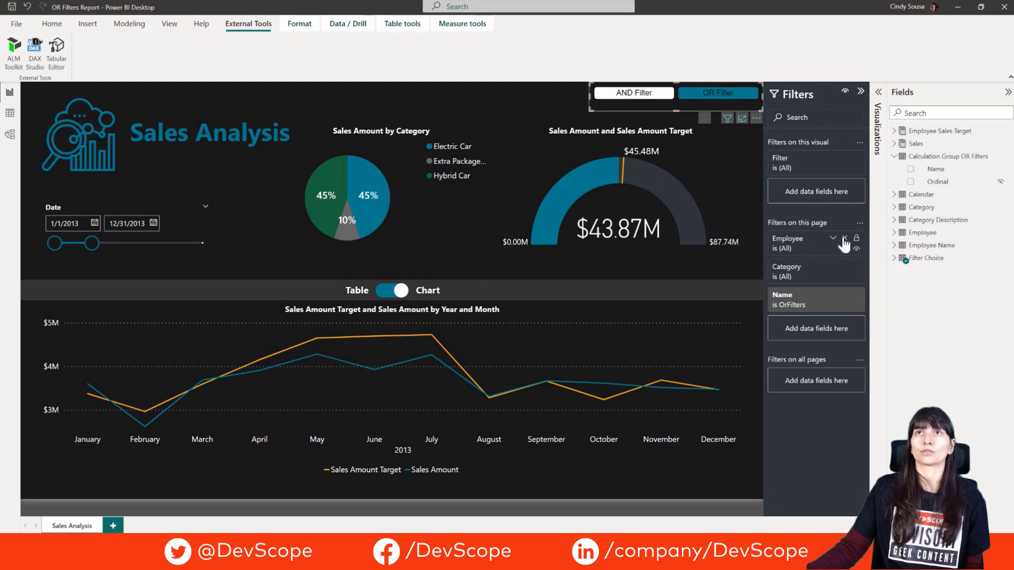
{"action": "left_click", "coordinate": [845, 239]}
{"action": "left_click", "coordinate": [844, 238]}
Add Employee from the Employee Name table and Category from the Category Description table as page filters
{"action": "left_click", "coordinate": [894, 246]}
{"action": "left_click_drag", "start_coordinate": [941, 257], "coordinate": [831, 267]}
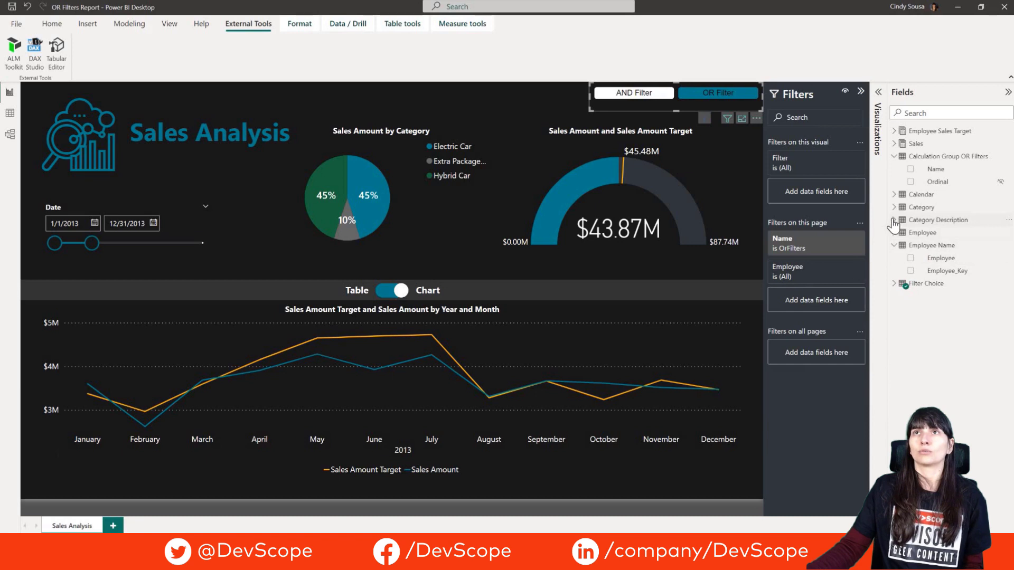
{"action": "left_click", "coordinate": [894, 219]}
{"action": "left_click_drag", "start_coordinate": [938, 233], "coordinate": [841, 303]}
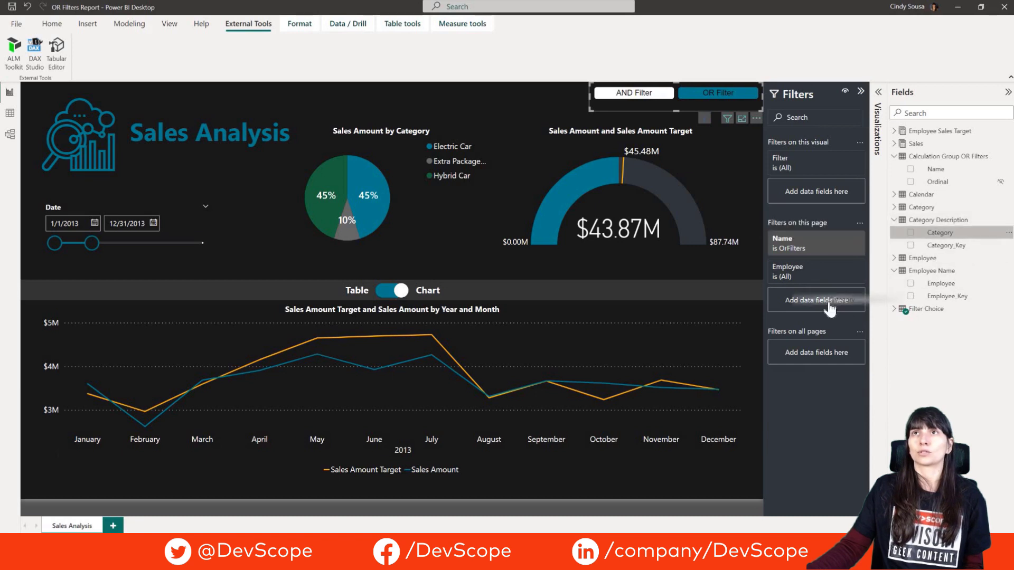
{"action": "left_click", "coordinate": [1008, 93]}
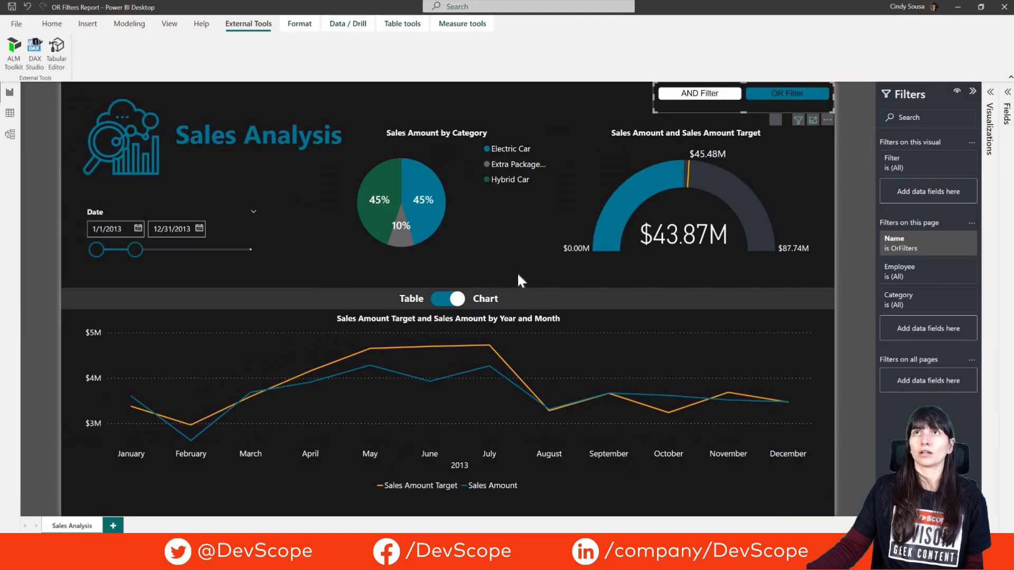
Switch the report from chart to table view and examine the sales rows by employee and category
{"action": "left_click", "coordinate": [458, 300]}
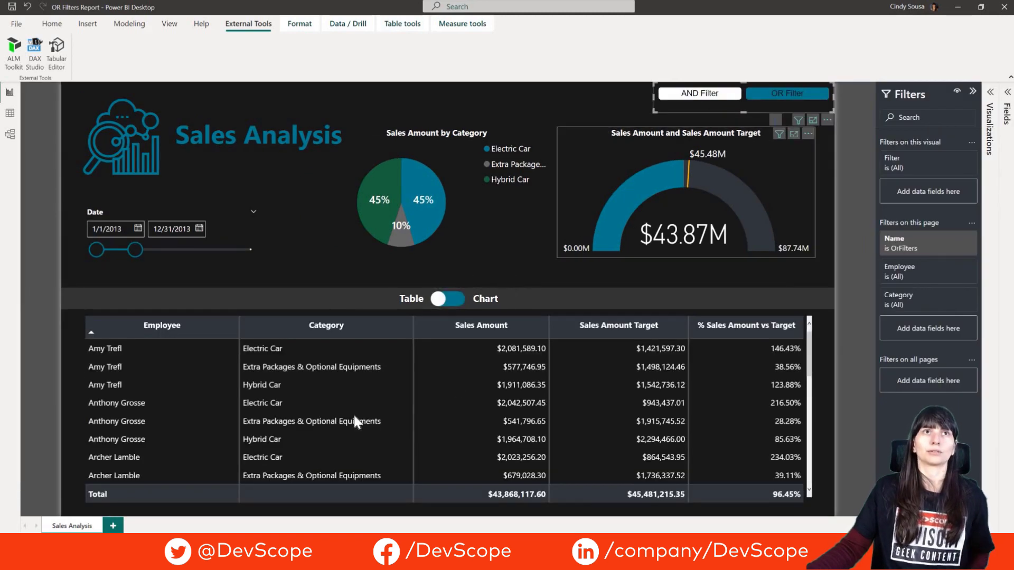
{"action": "scroll", "coordinate": [316, 408], "scroll_direction": "down", "scroll_amount": 3}
{"action": "scroll", "coordinate": [316, 411], "scroll_direction": "down", "scroll_amount": 6}
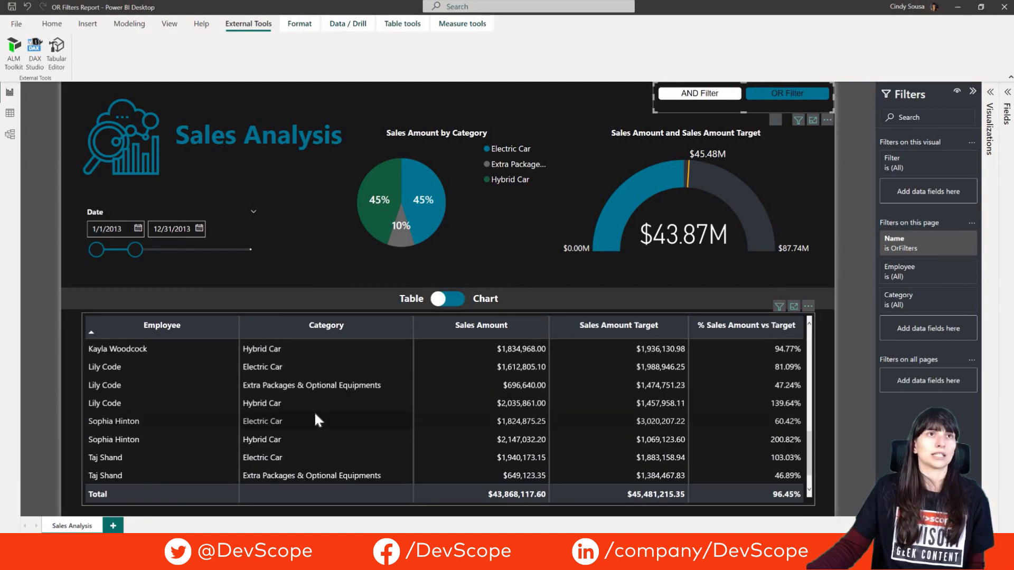
{"action": "scroll", "coordinate": [197, 402], "scroll_direction": "down", "scroll_amount": 1}
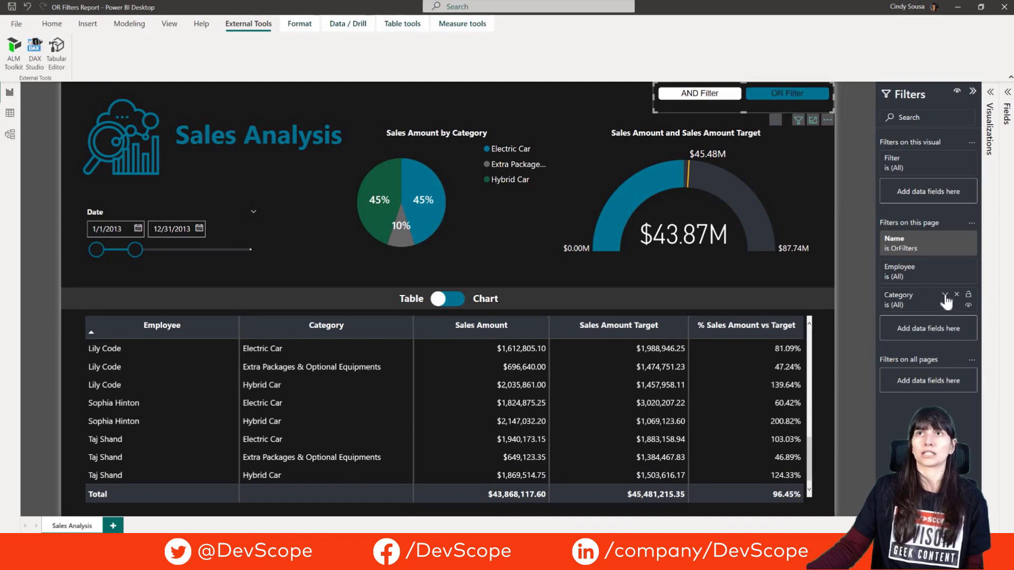
Filter the page's Category to Extra Packages & Optional Equipments and widen the Filters pane
{"action": "left_click", "coordinate": [945, 296]}
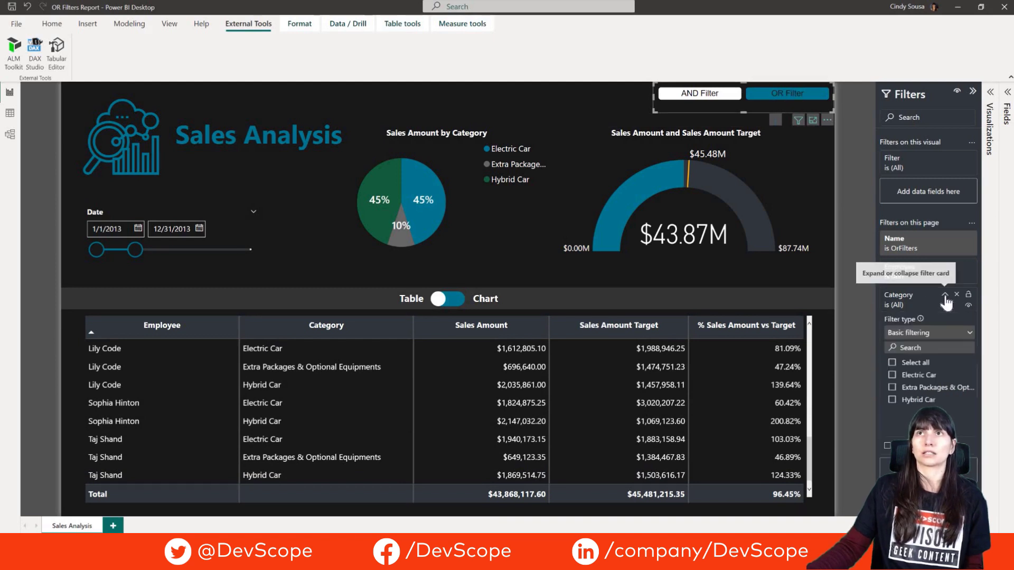
{"action": "left_click", "coordinate": [892, 389]}
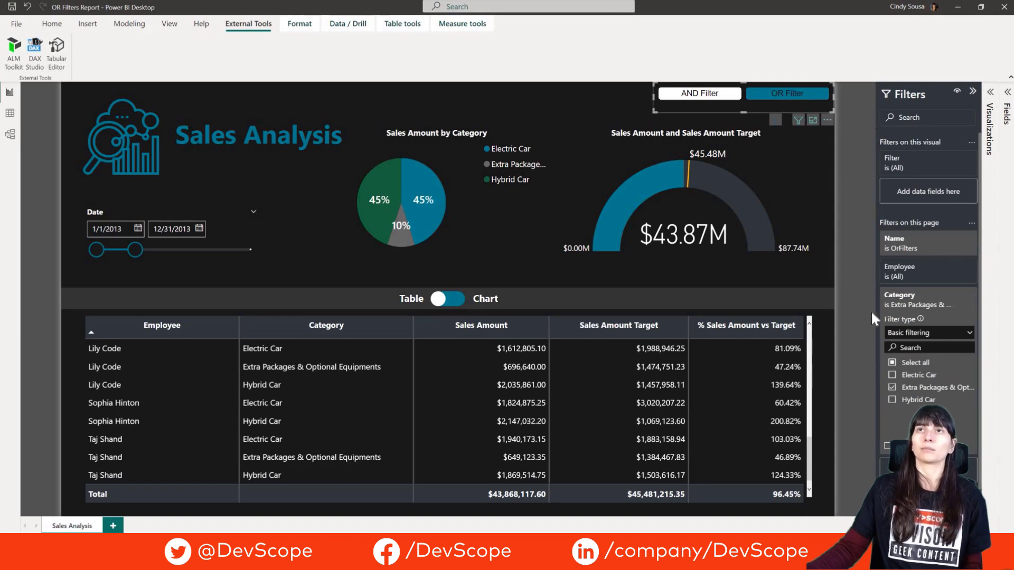
{"action": "left_click_drag", "start_coordinate": [875, 303], "coordinate": [852, 301]}
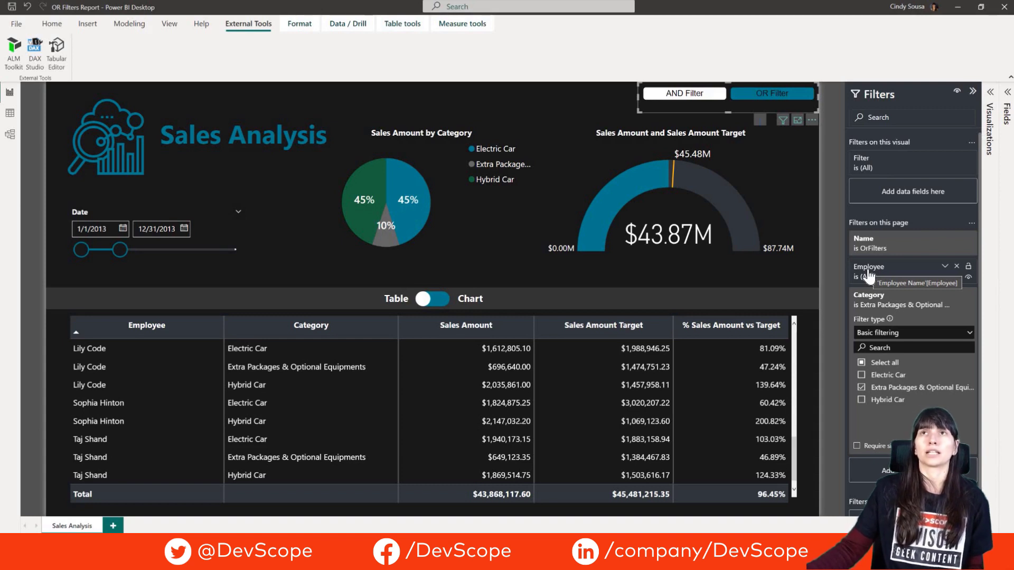
Filter the page's Employee to the employee whose sales rows cover only Electric Car and Hybrid Car, and collapse the filter card
{"action": "left_click", "coordinate": [945, 274]}
{"action": "left_click", "coordinate": [945, 272]}
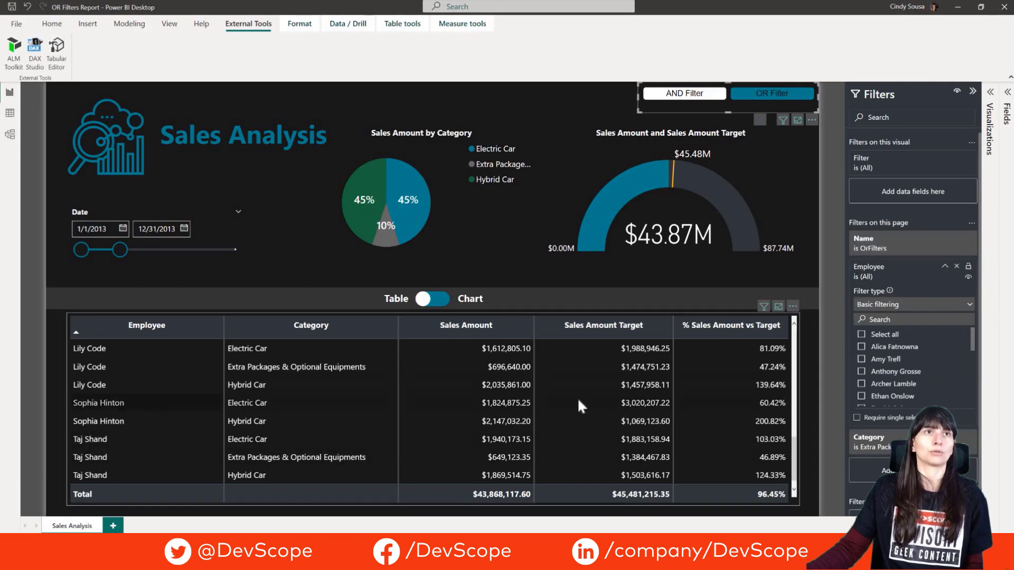
{"action": "scroll", "coordinate": [908, 372], "scroll_direction": "down", "scroll_amount": 2}
{"action": "scroll", "coordinate": [904, 379], "scroll_direction": "down", "scroll_amount": 4}
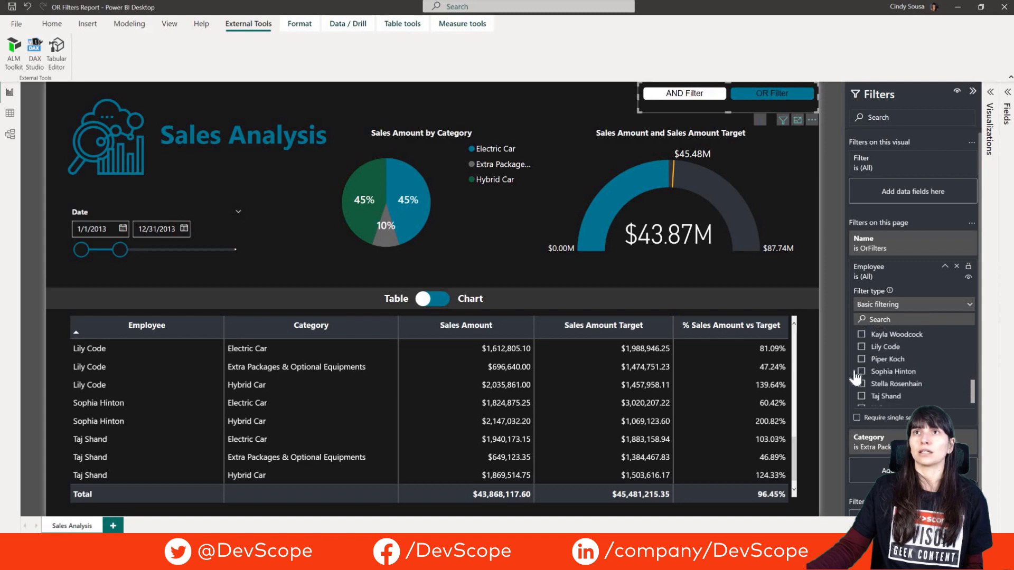
{"action": "left_click", "coordinate": [862, 372]}
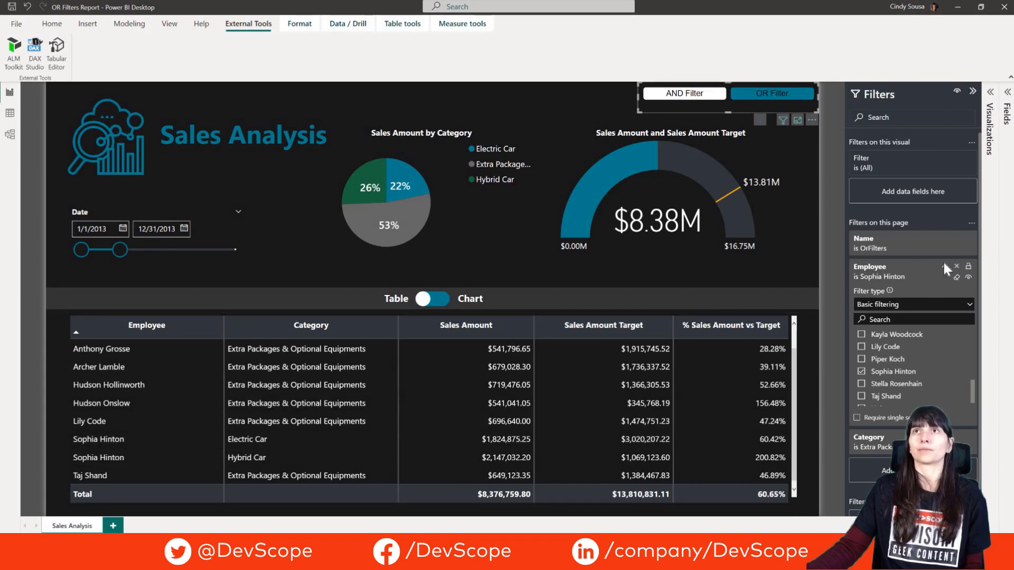
{"action": "left_click", "coordinate": [944, 266]}
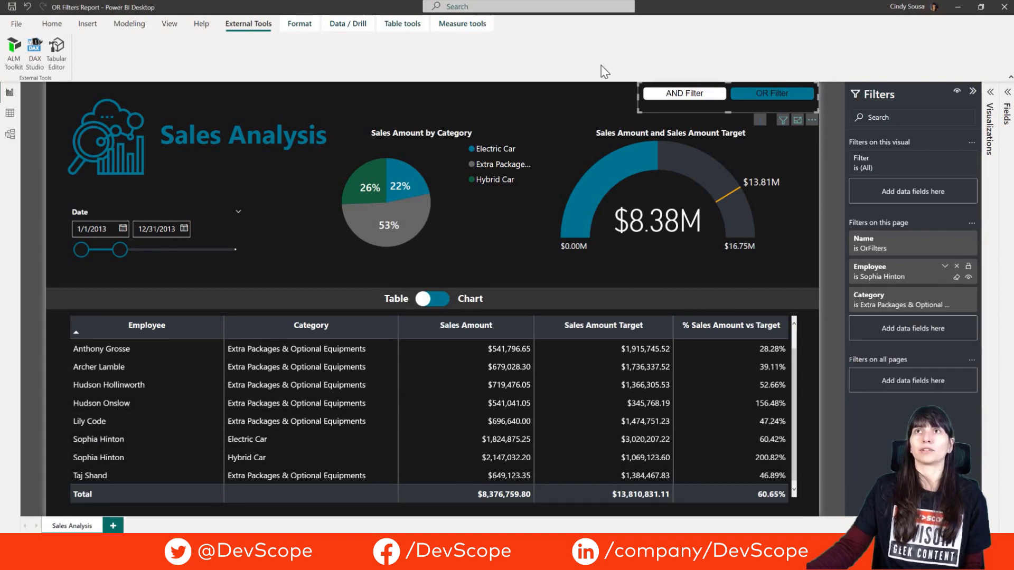
Switch the report to AND Filter to test the combined employee and category filters
{"action": "left_click", "coordinate": [684, 96]}
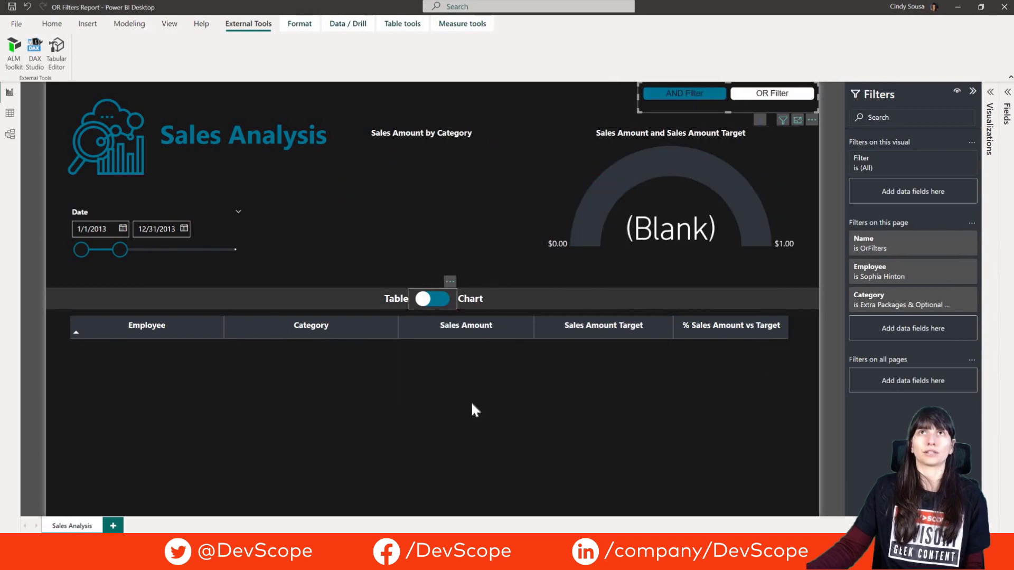
{"action": "mouse_move", "coordinate": [897, 285]}
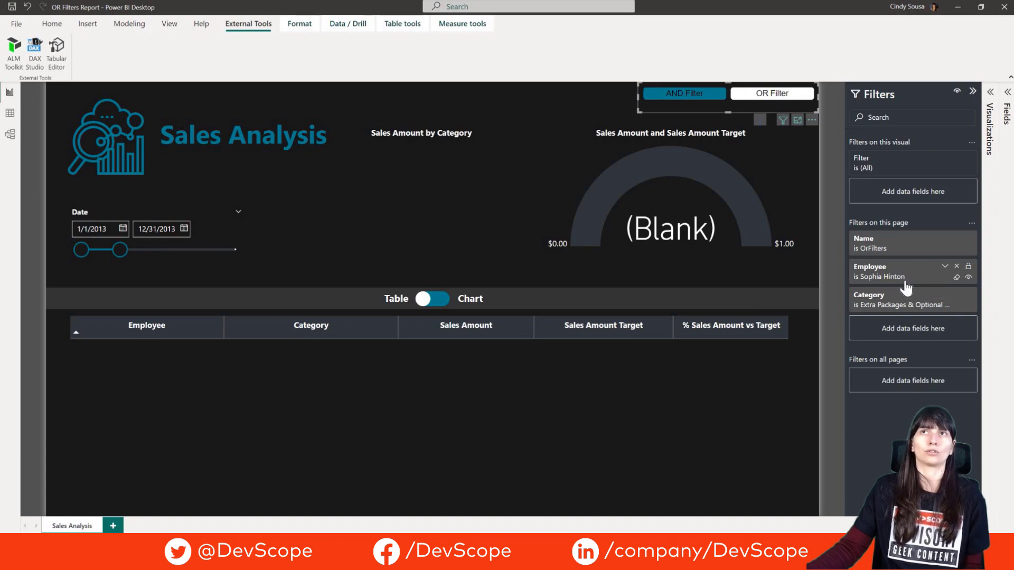
Clear the page's Category filter and set it to Electric Car
{"action": "mouse_move", "coordinate": [958, 315]}
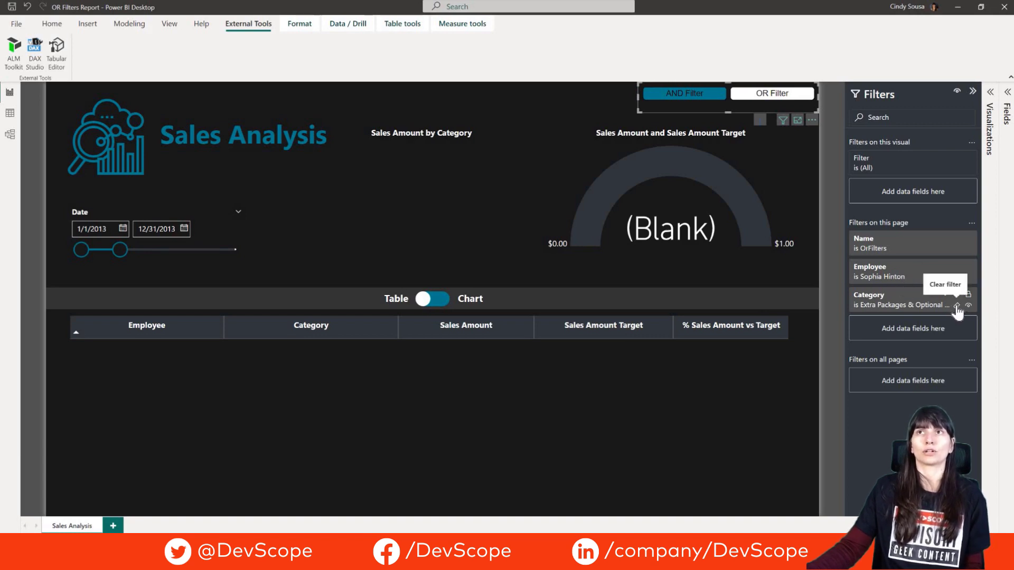
{"action": "left_click", "coordinate": [956, 307]}
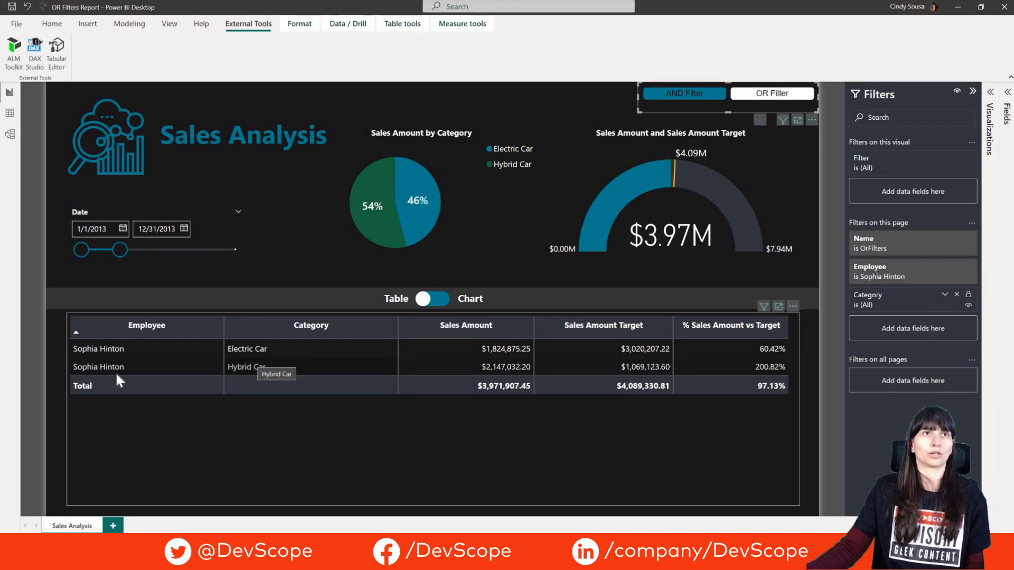
{"action": "left_click", "coordinate": [945, 296]}
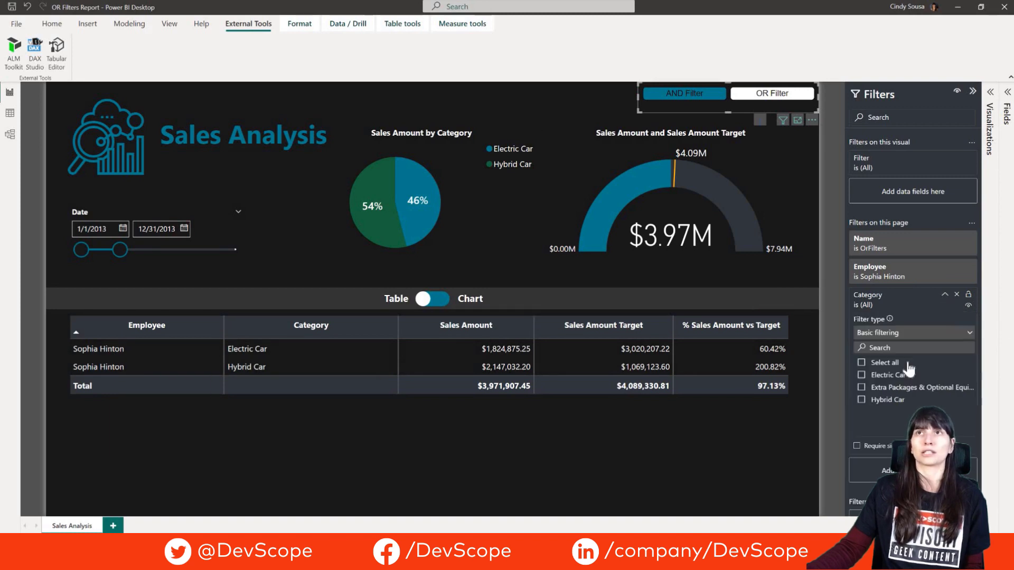
{"action": "left_click", "coordinate": [862, 375]}
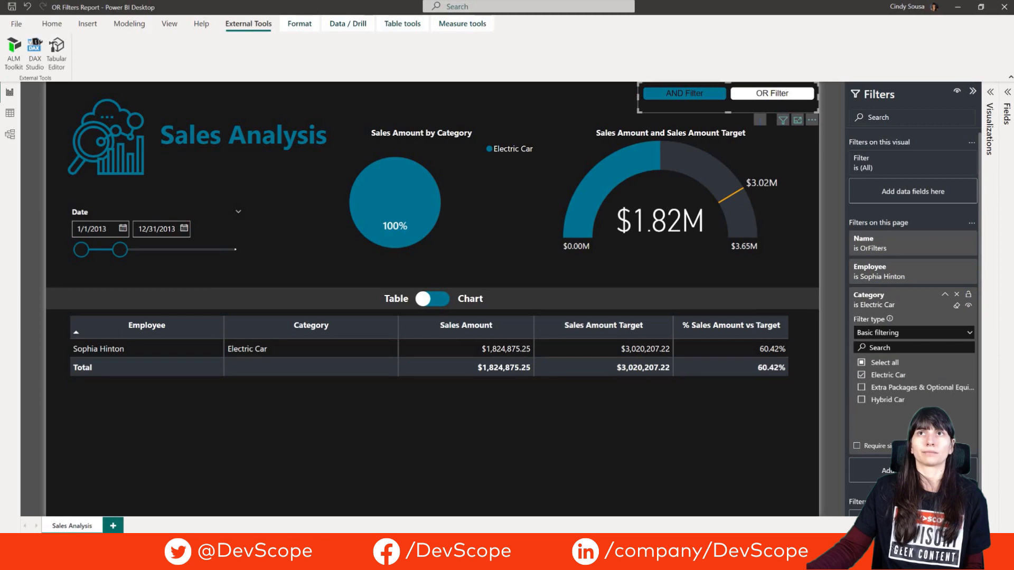